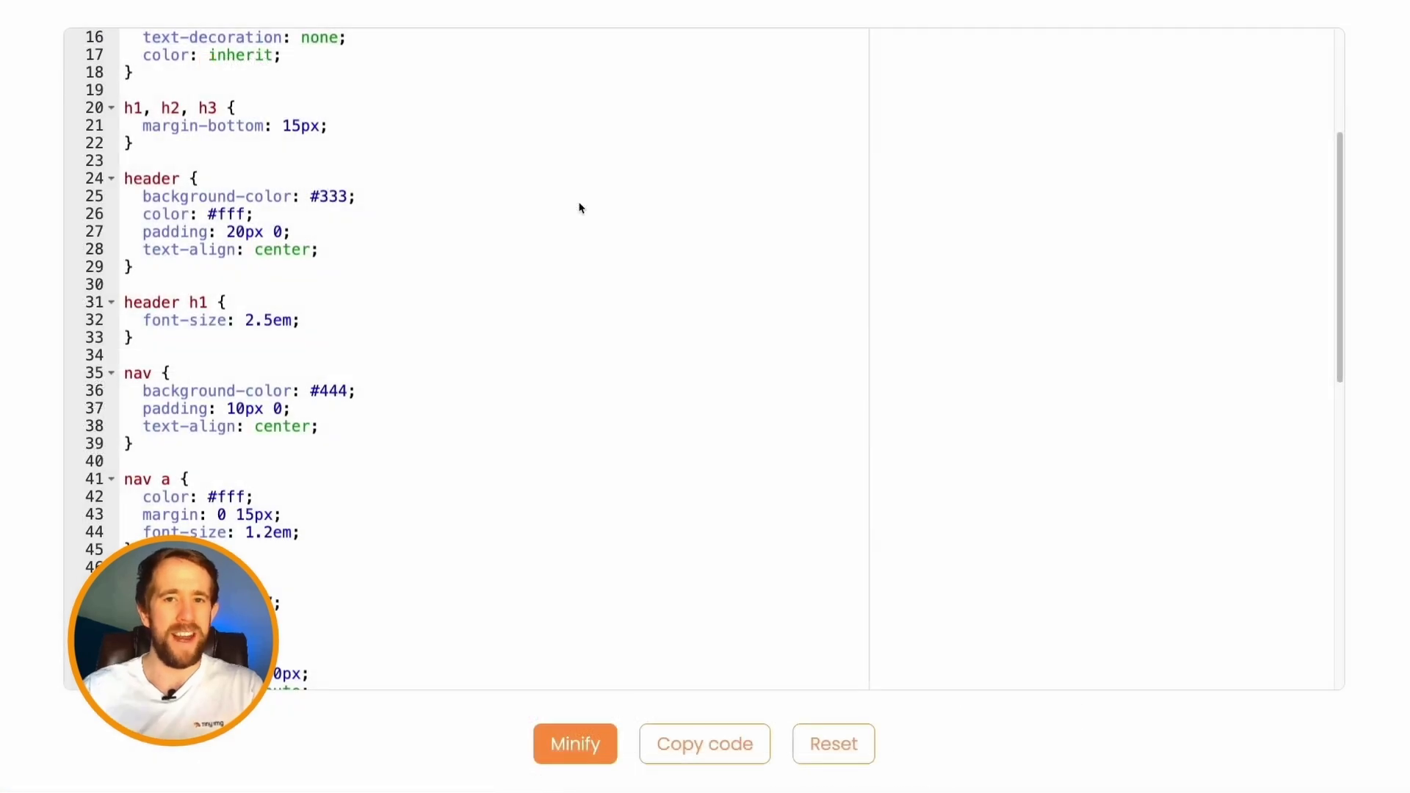
Scroll down to the Minified CSS panel and drag across the one-line minified stylesheet output.
scroll(579, 208, "down", 1)
scroll(579, 207, "down", 5)
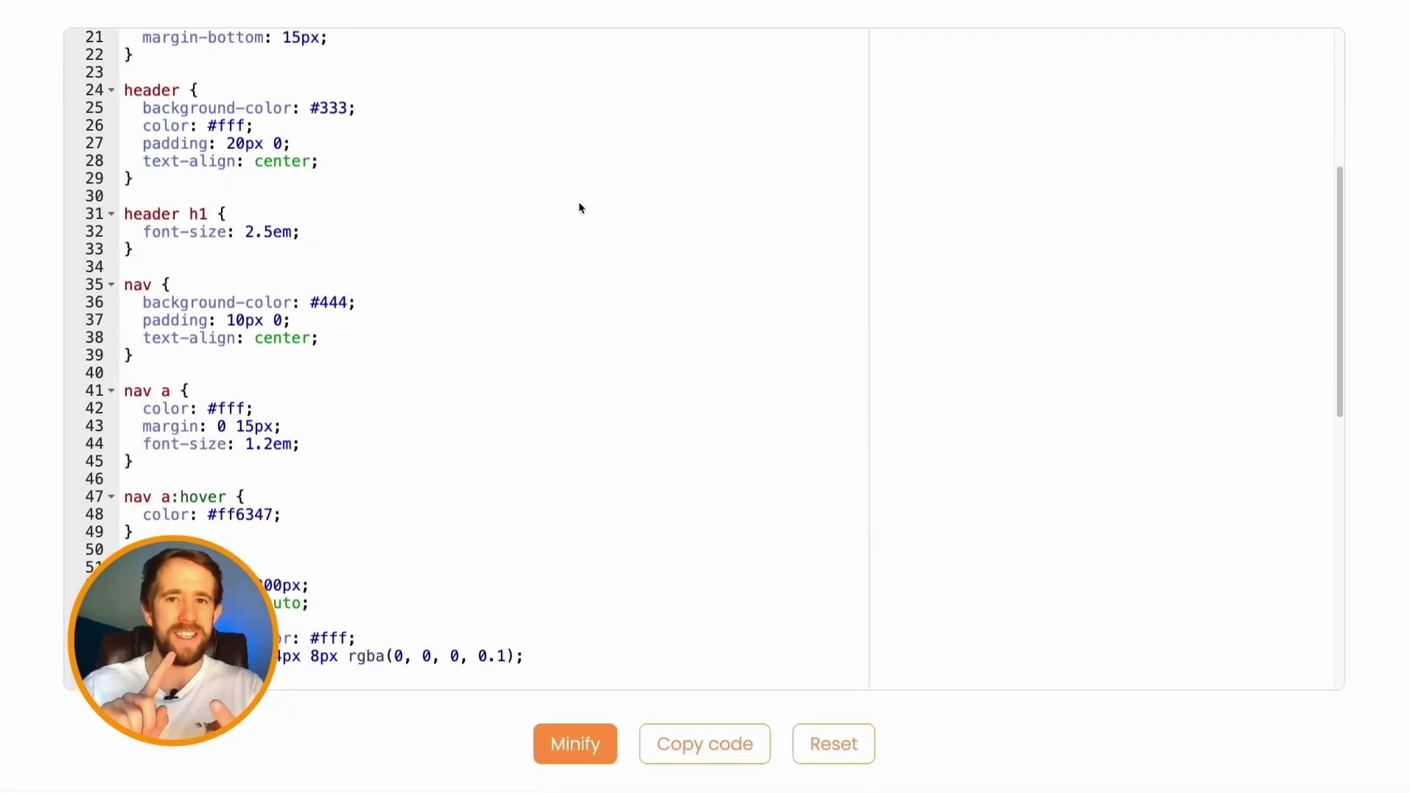
scroll(579, 208, "down", 5)
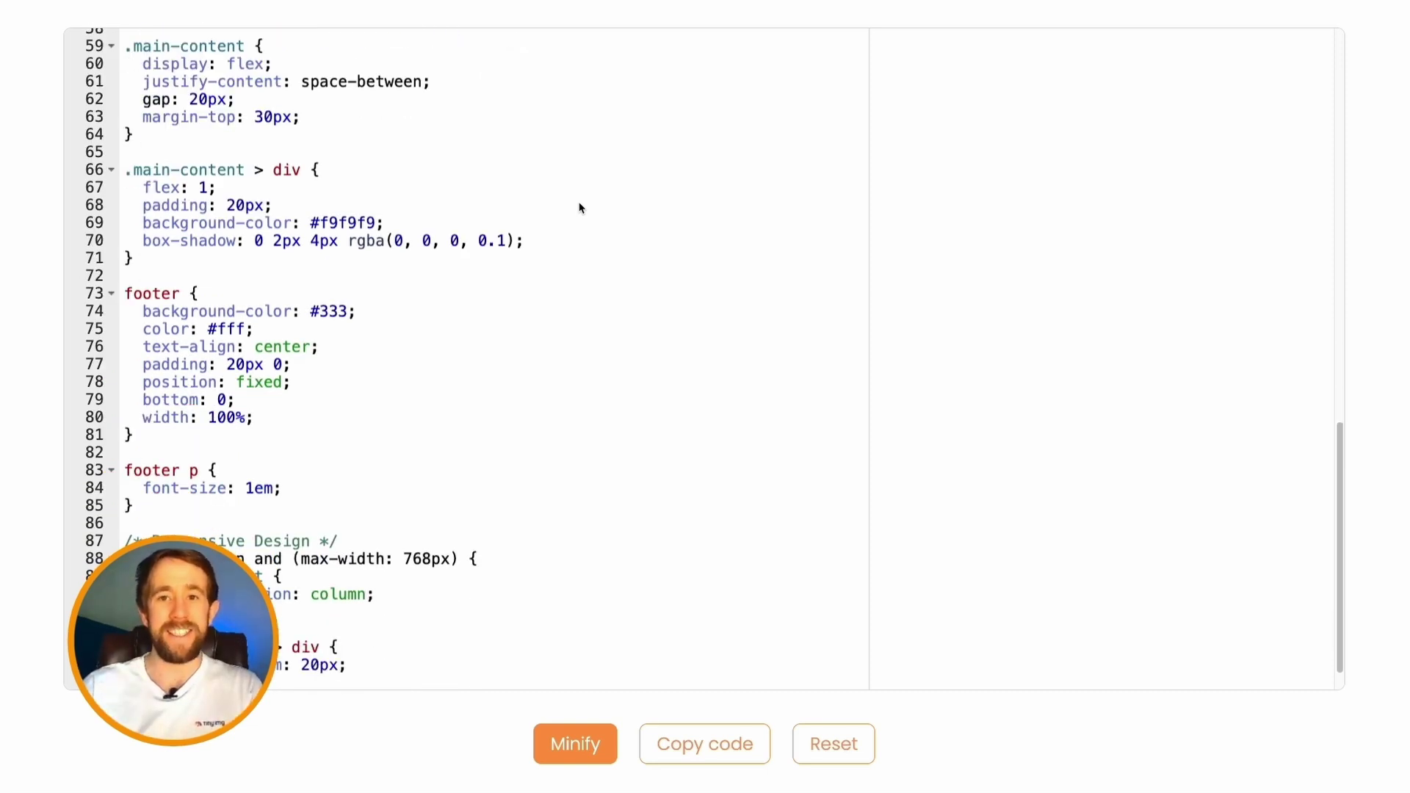
scroll(579, 208, "down", 6)
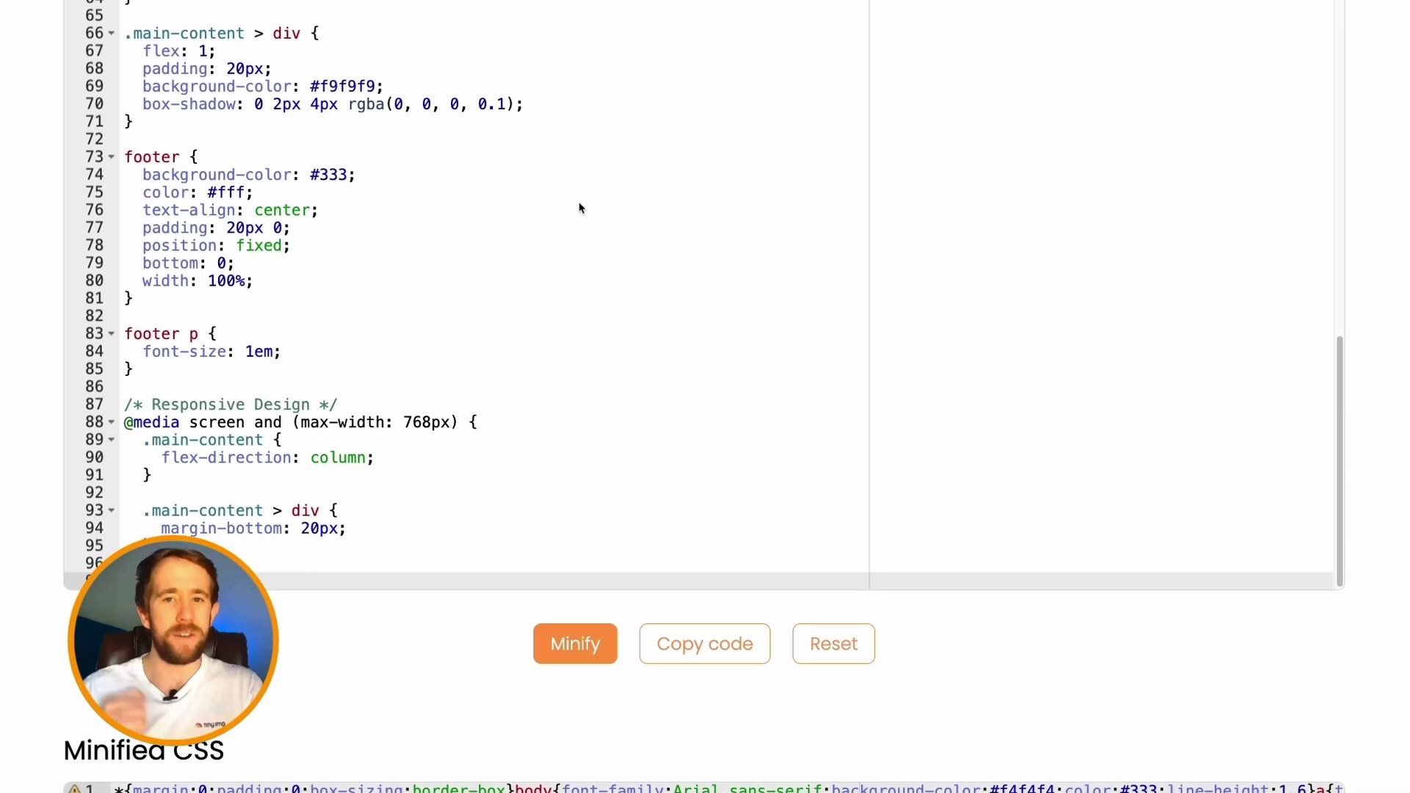
scroll(578, 208, "down", 1)
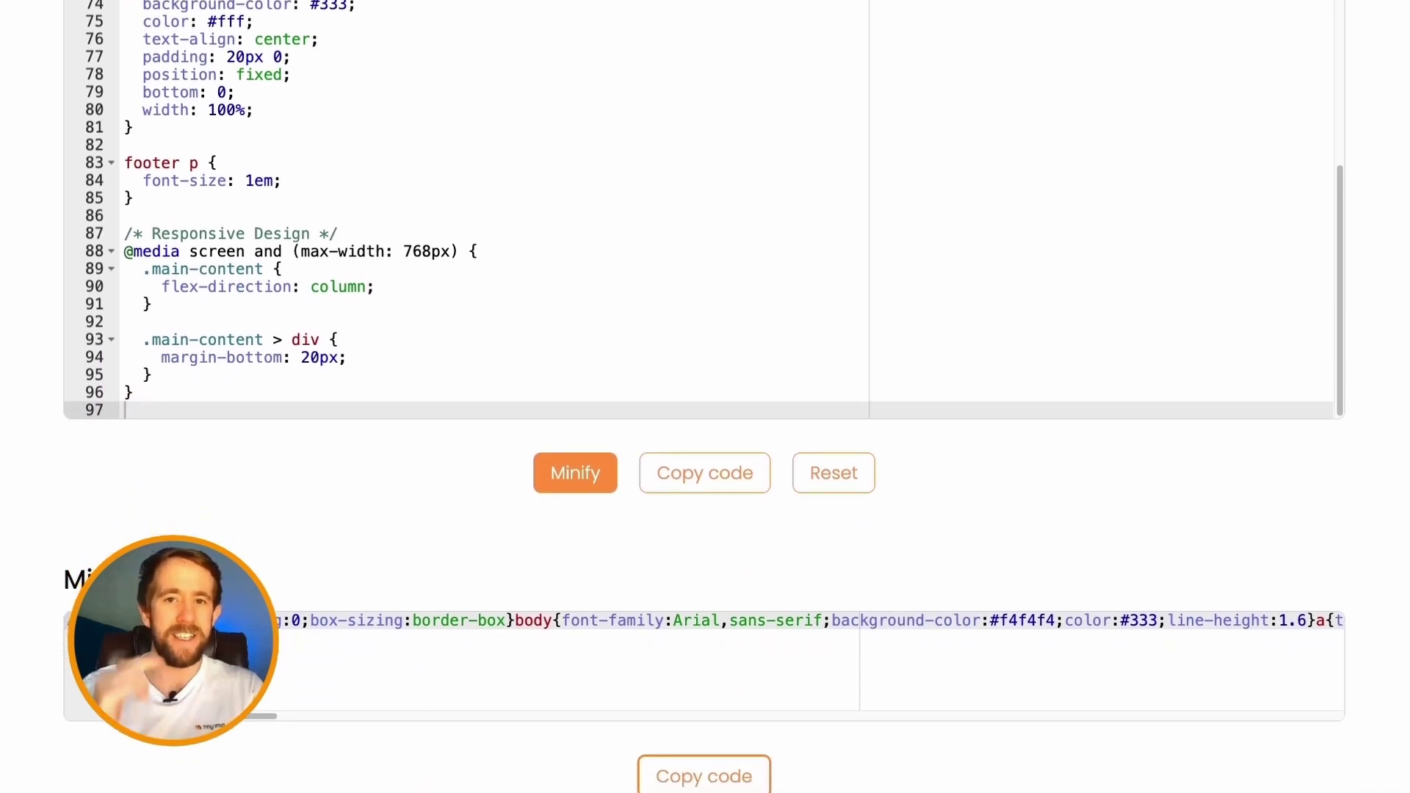
left_click_drag(186, 719, 383, 722)
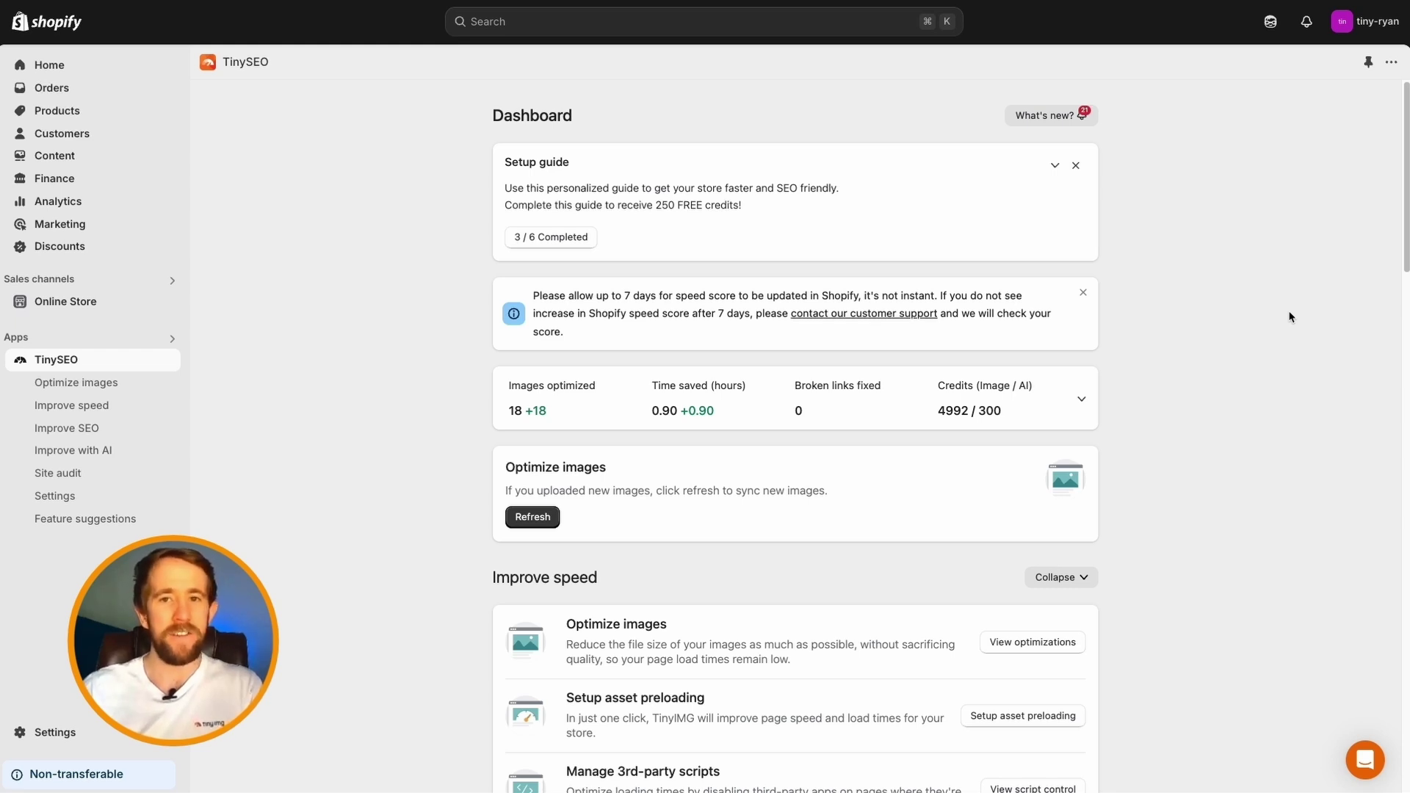
Go to TinySEO's Improve speed section and open the Minify CSS/JS resources page listing four themes.
scroll(1290, 317, "down", 1)
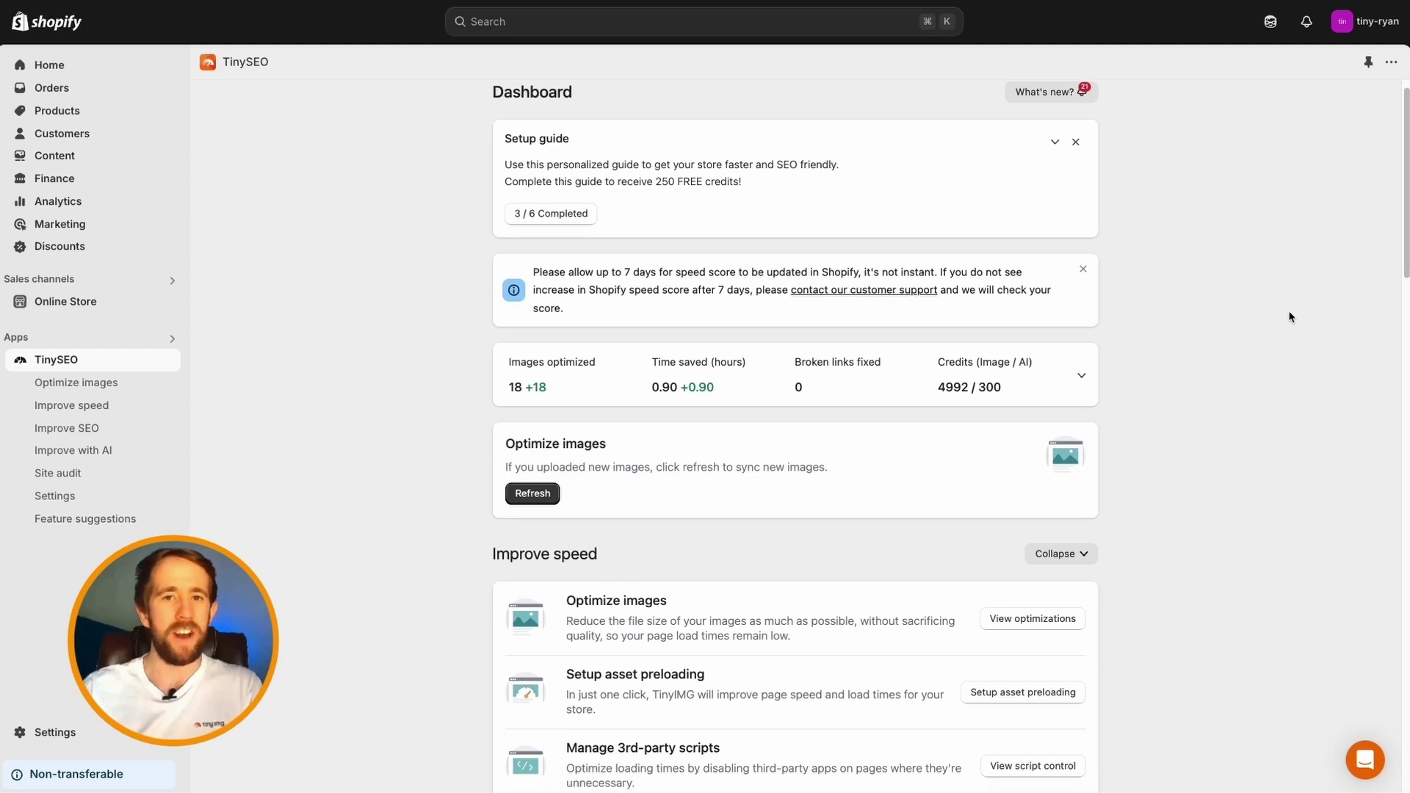
scroll(1290, 317, "down", 3)
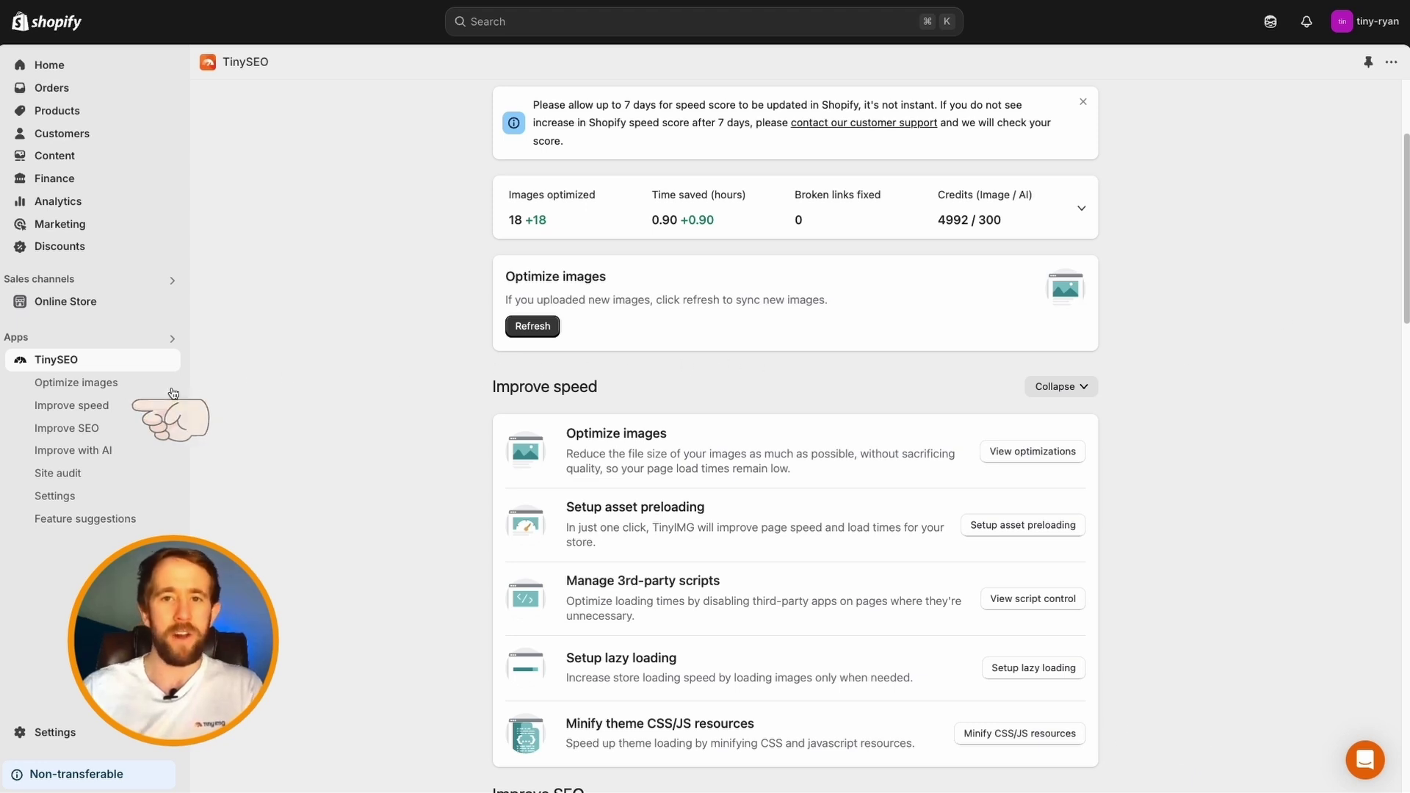
left_click(112, 405)
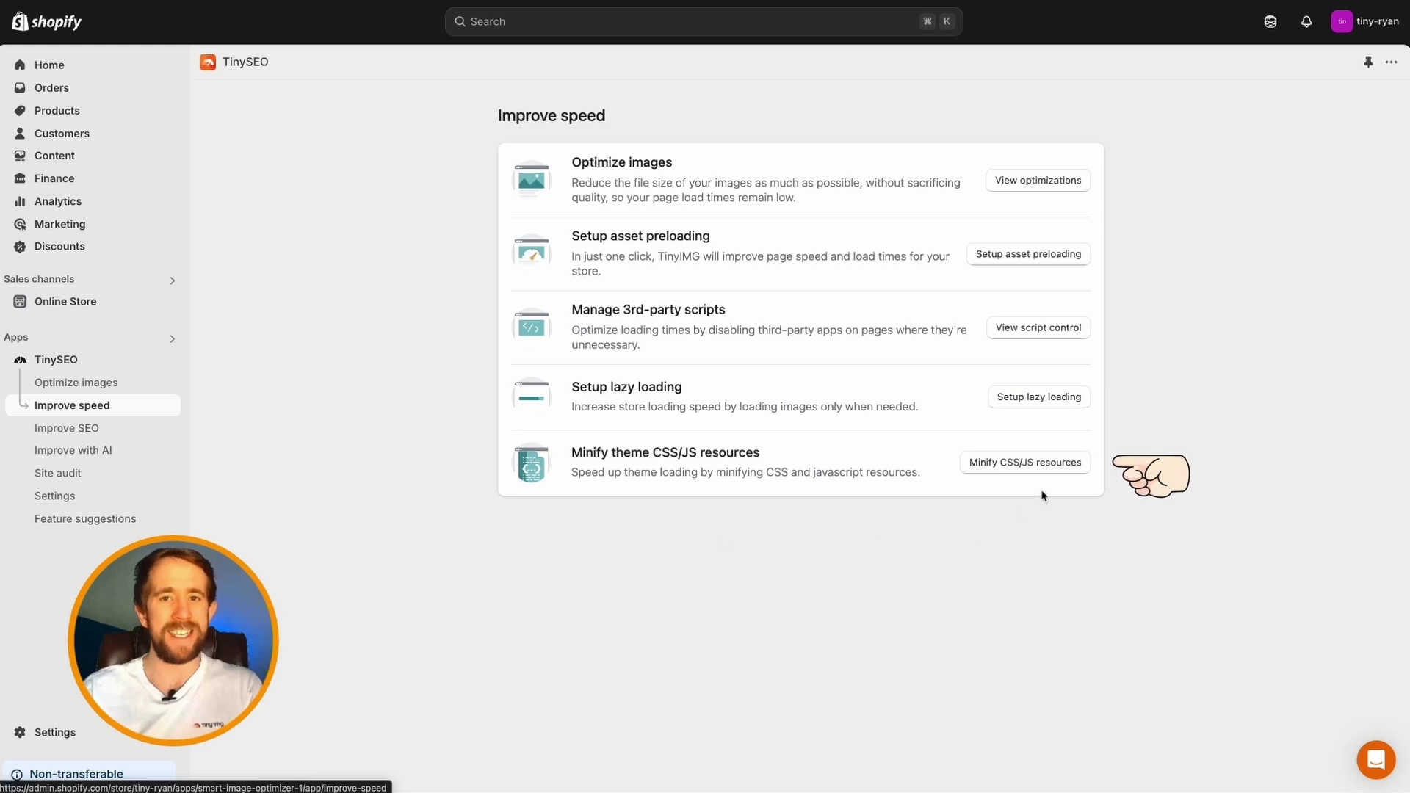
left_click(1061, 464)
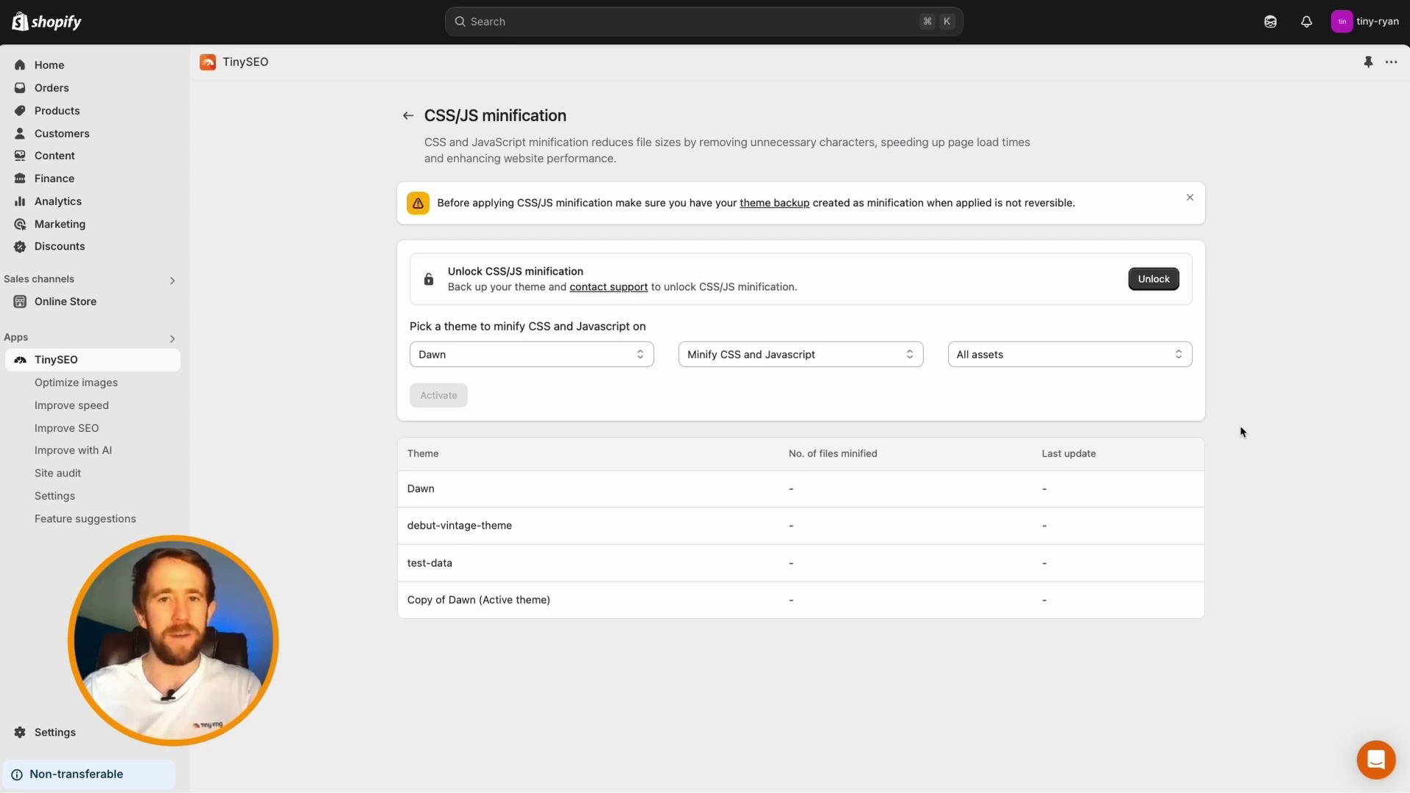
Send support the prefilled request to unlock CSS/JS minification, then go to Online Store Themes.
left_click(1167, 285)
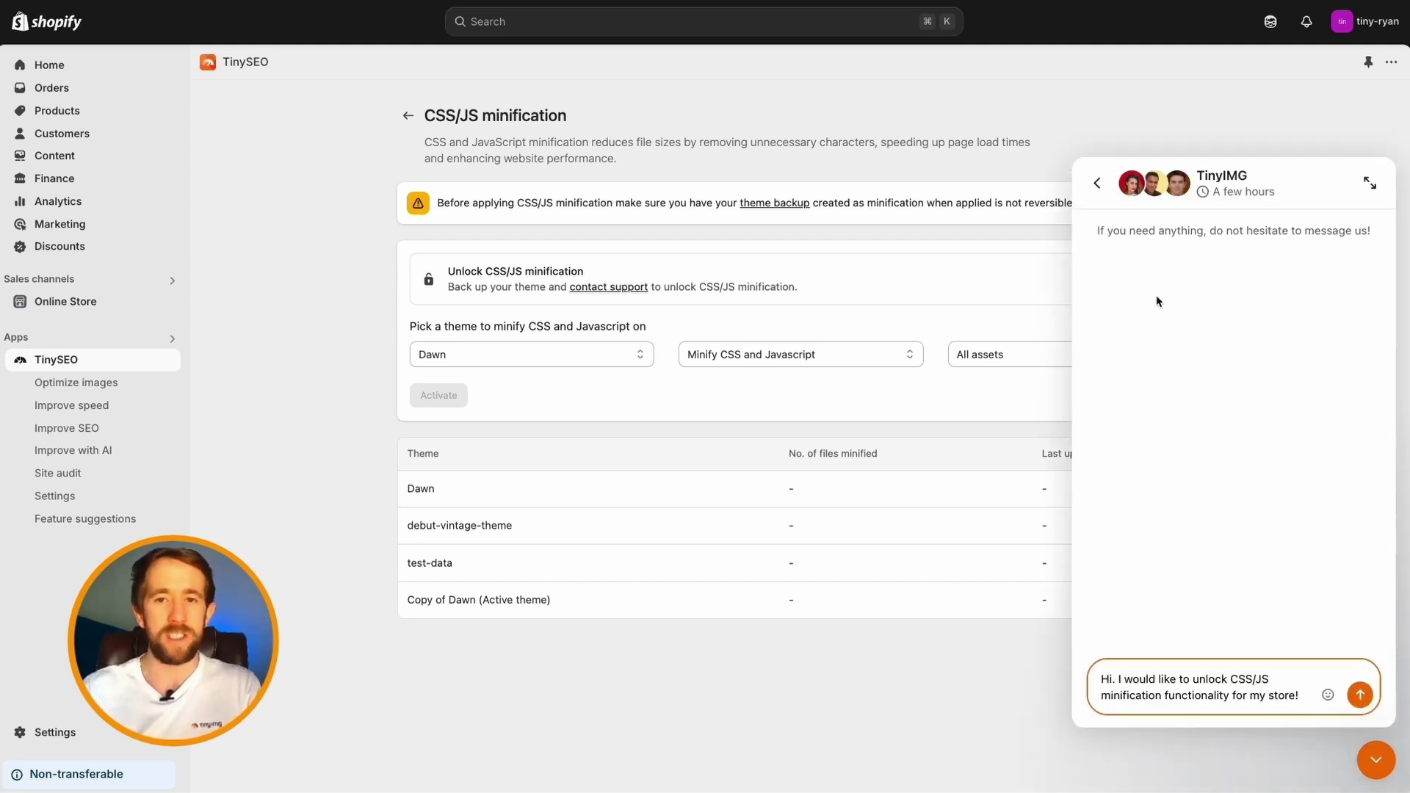
left_click(1359, 701)
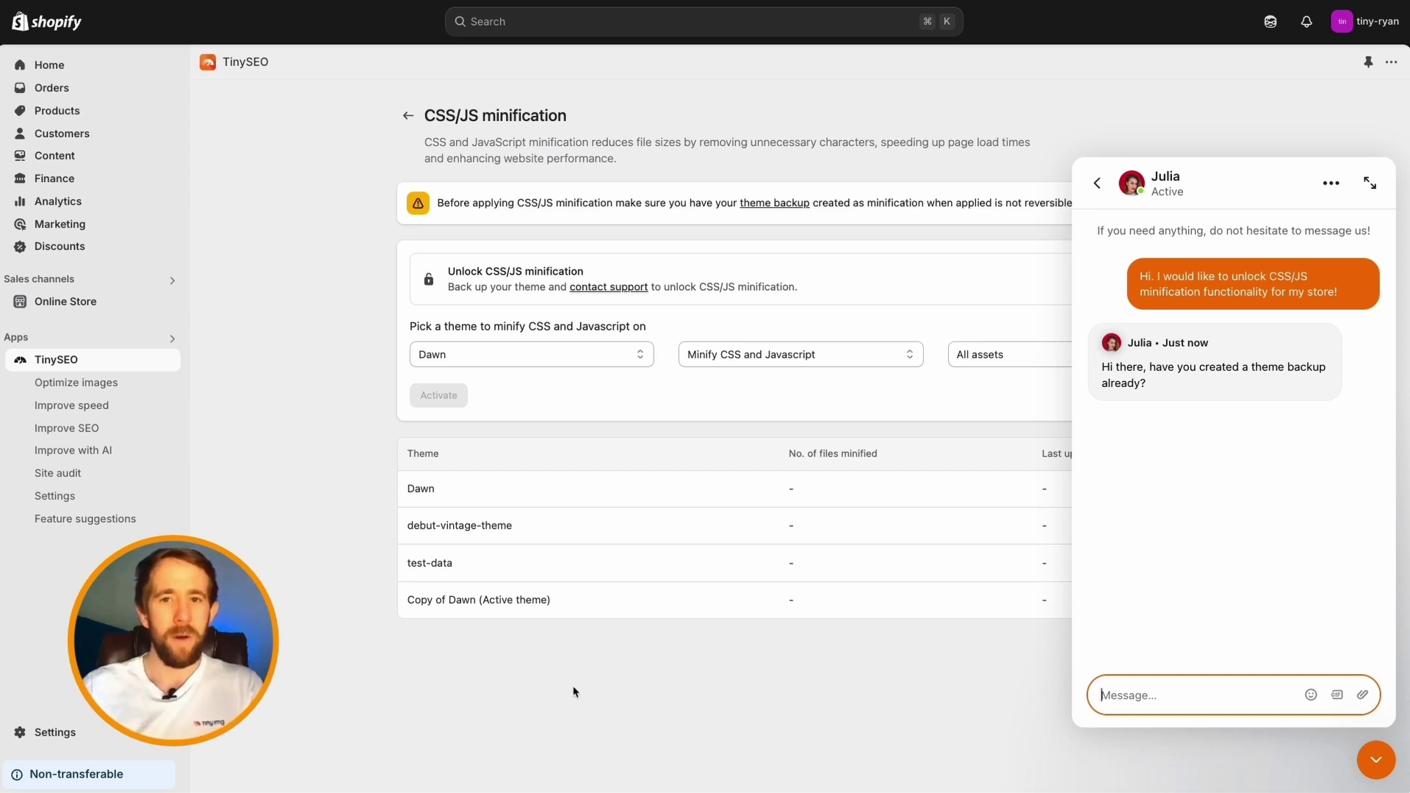
left_click(81, 303)
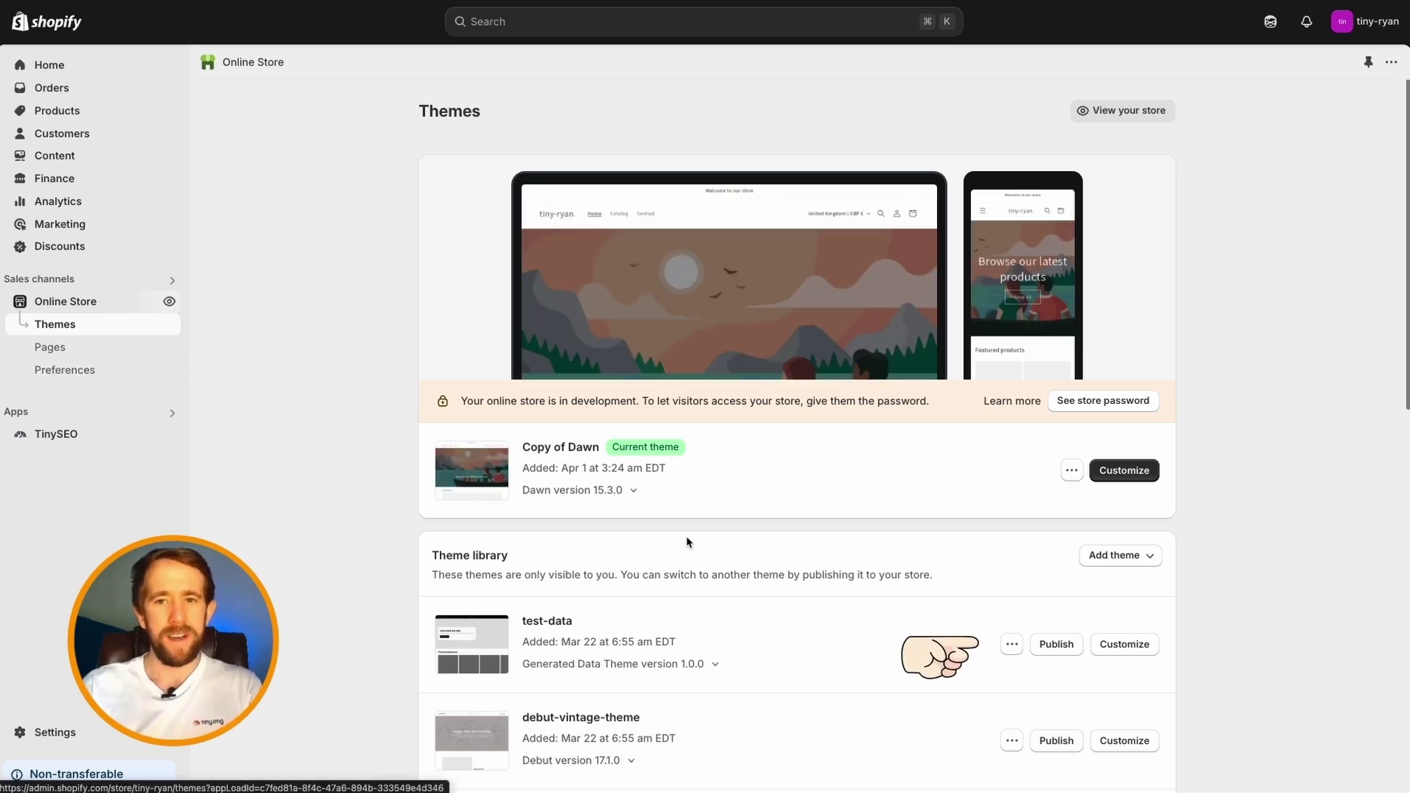
Duplicate the test-data theme as a backup, then return to TinySEO's Improve speed page.
left_click(1012, 645)
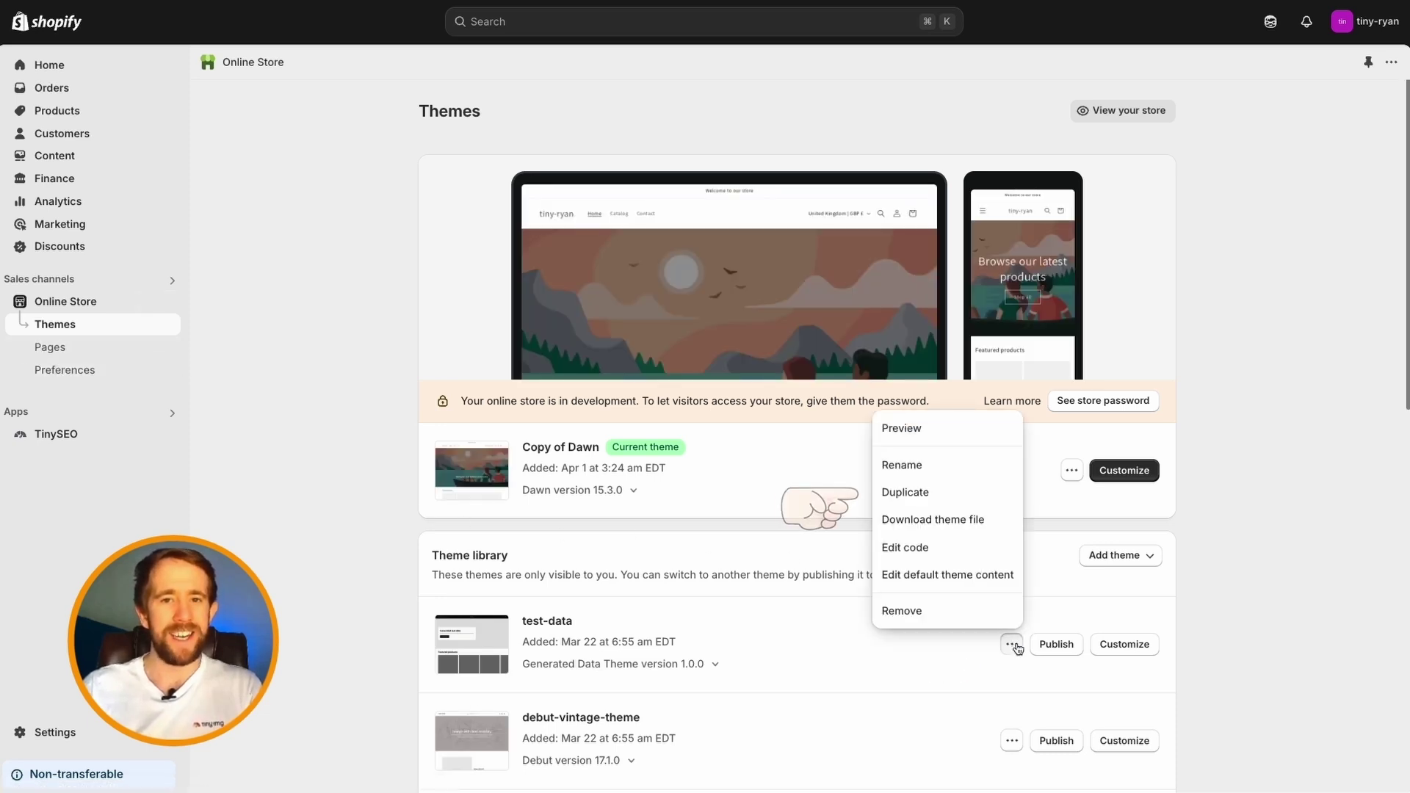
left_click(969, 493)
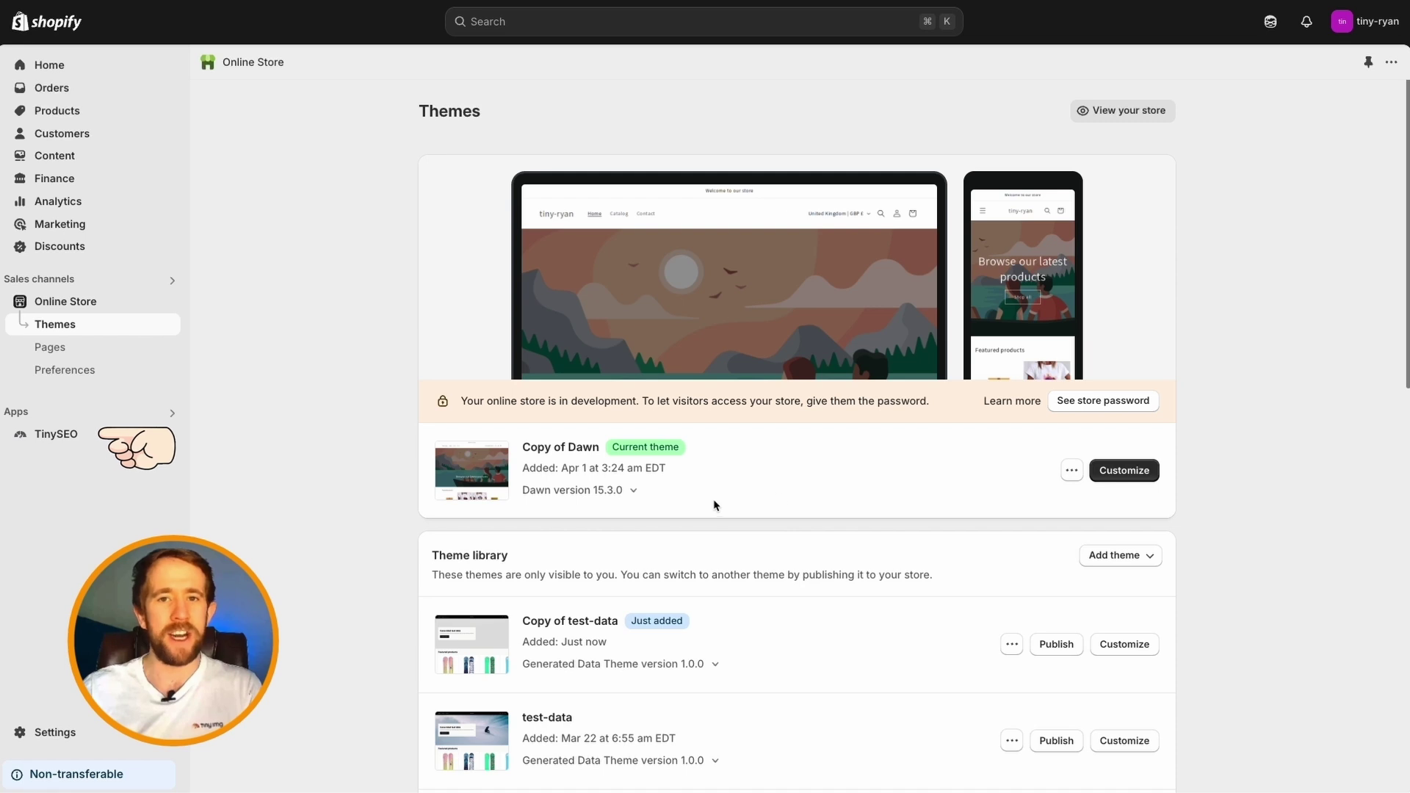
left_click(103, 432)
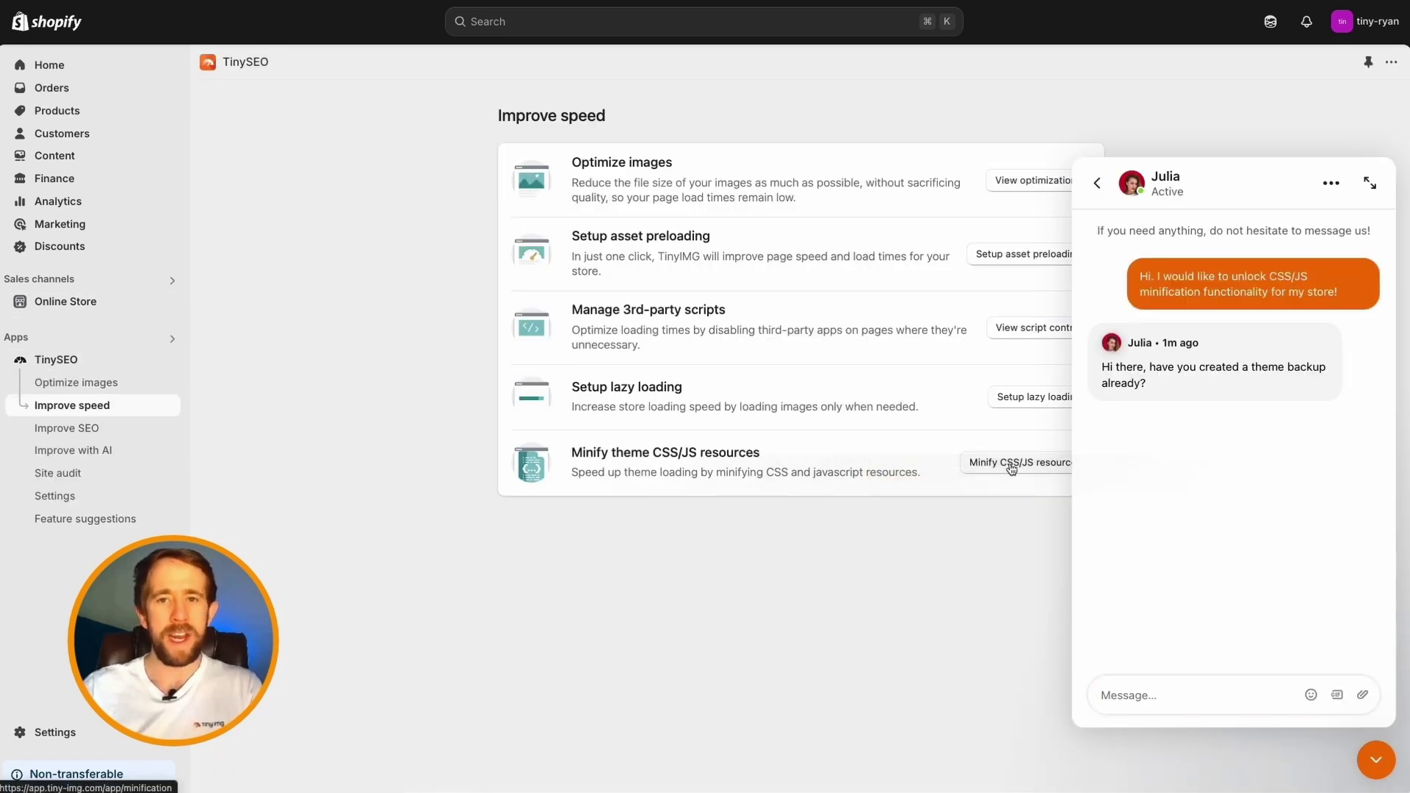
Reply 'Yes' in the support chat to confirm the theme backup, then reload the unlocked minification page.
left_click(1012, 463)
left_click(1147, 703)
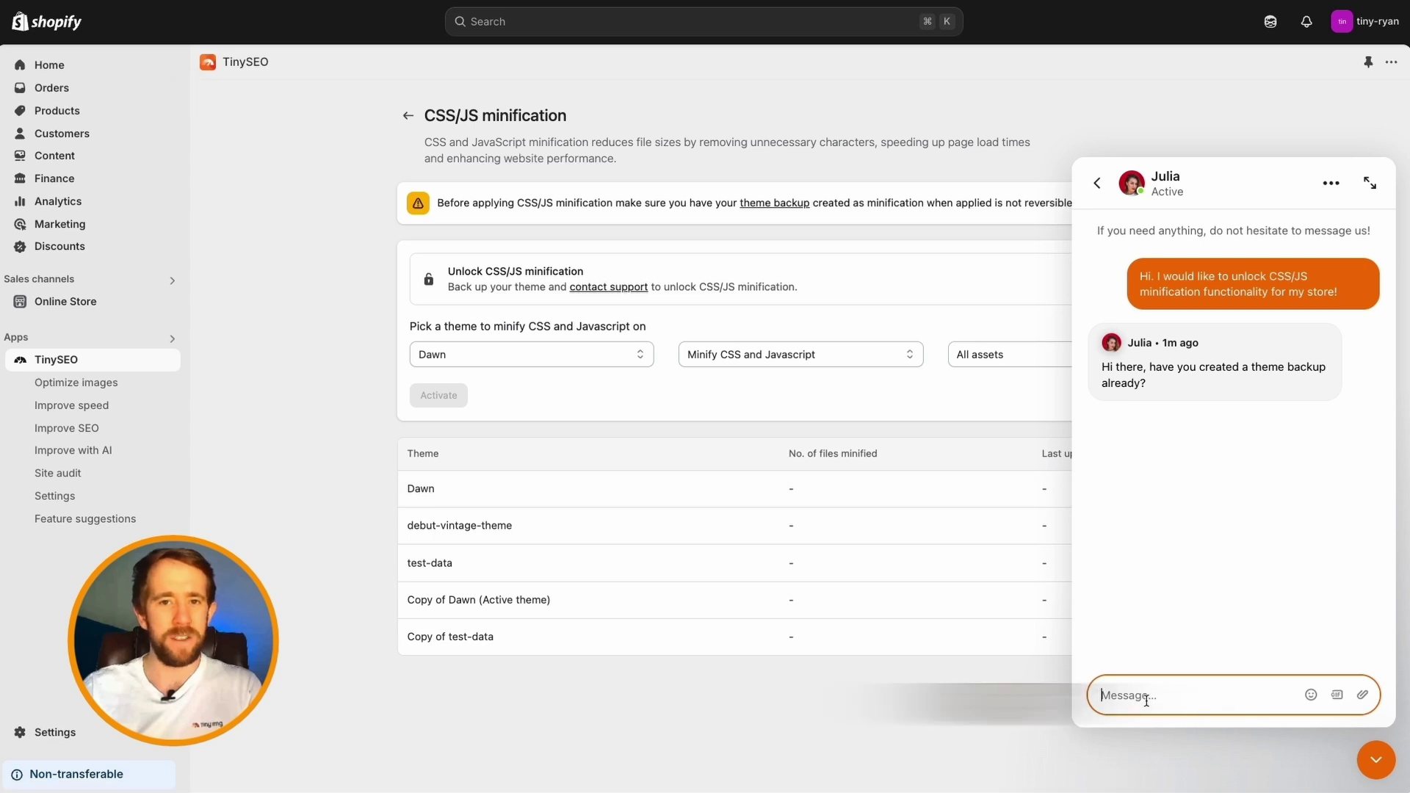
type("Yes")
key("Return")
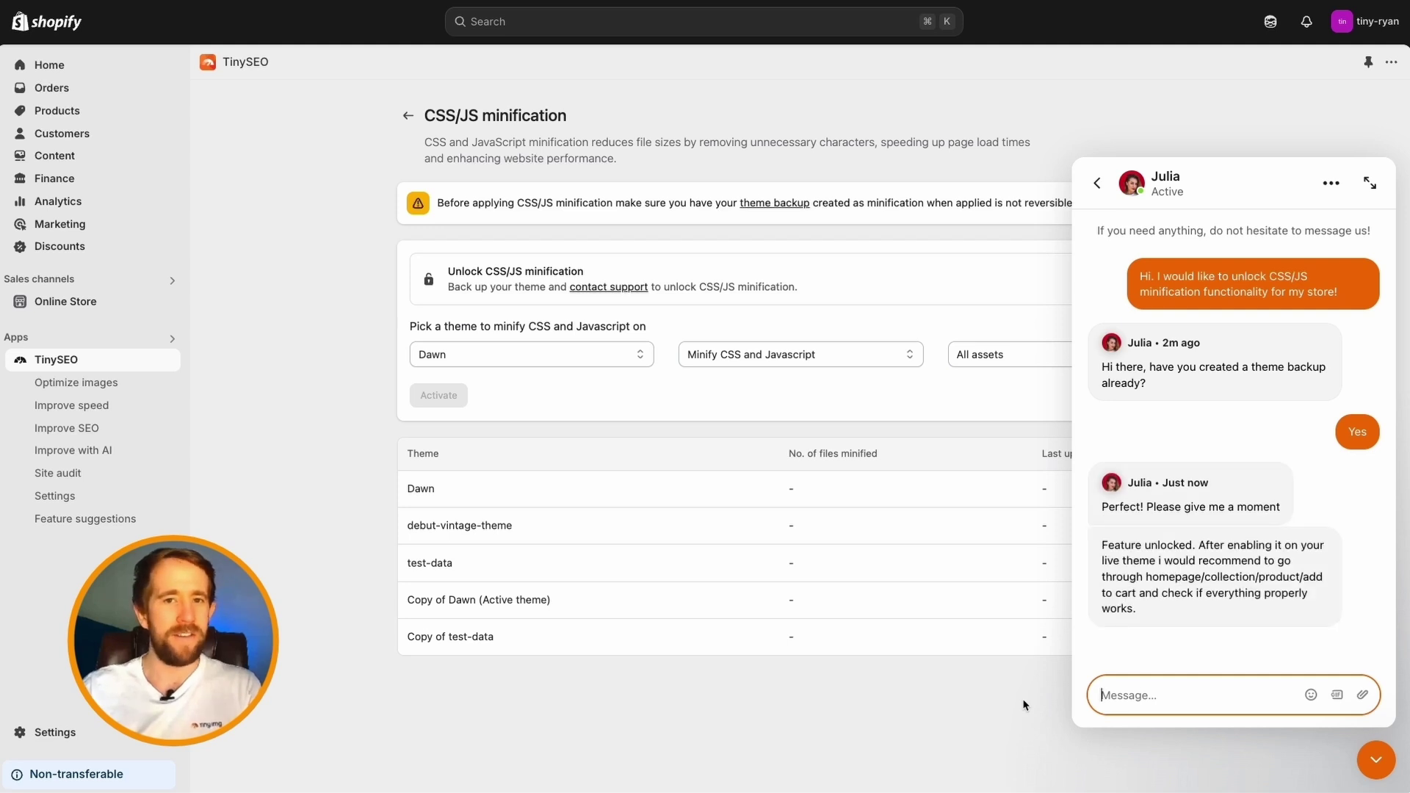
key("super+r")
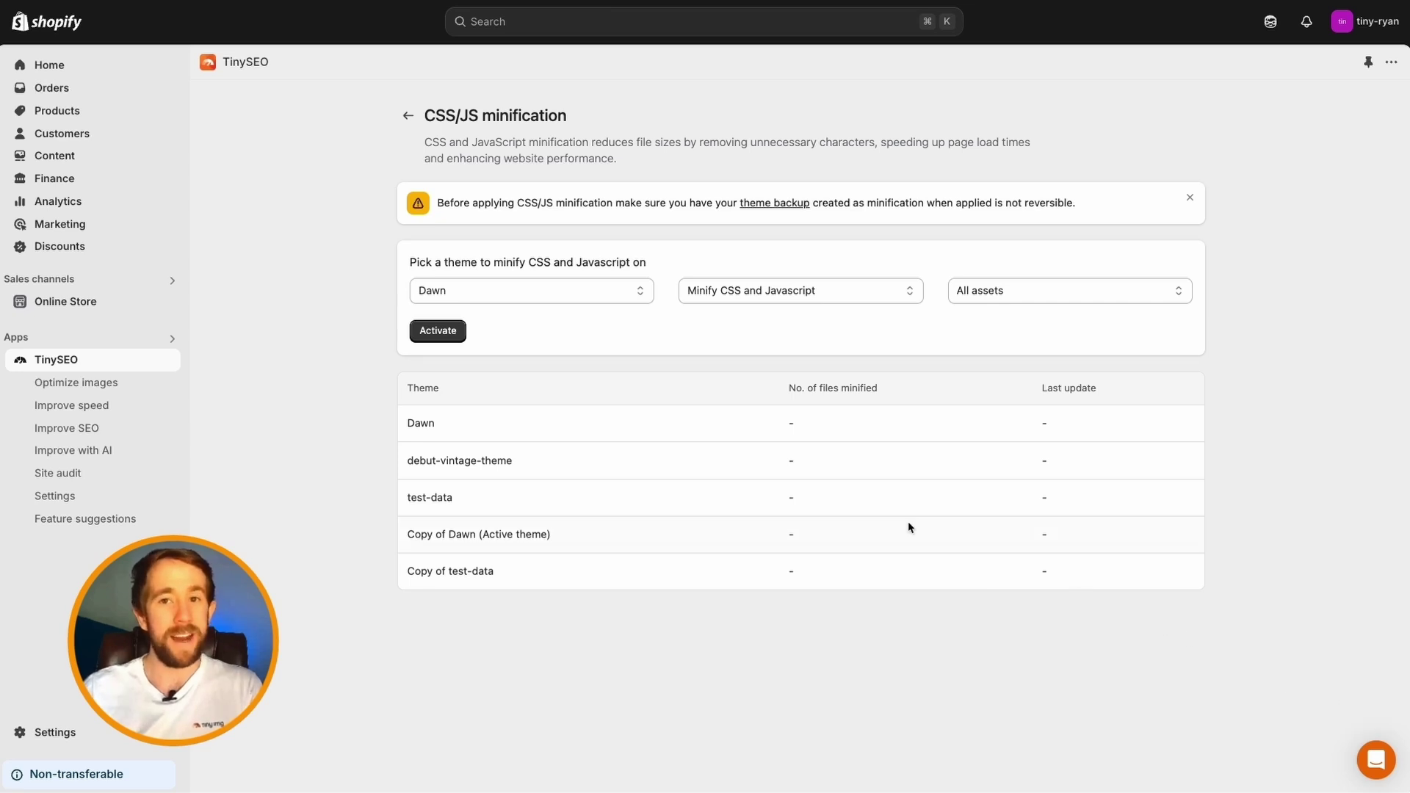
Activate minification with Dawn, Minify CSS and Javascript, and All assets selected (67 CSS, 32 JS files).
left_click(638, 295)
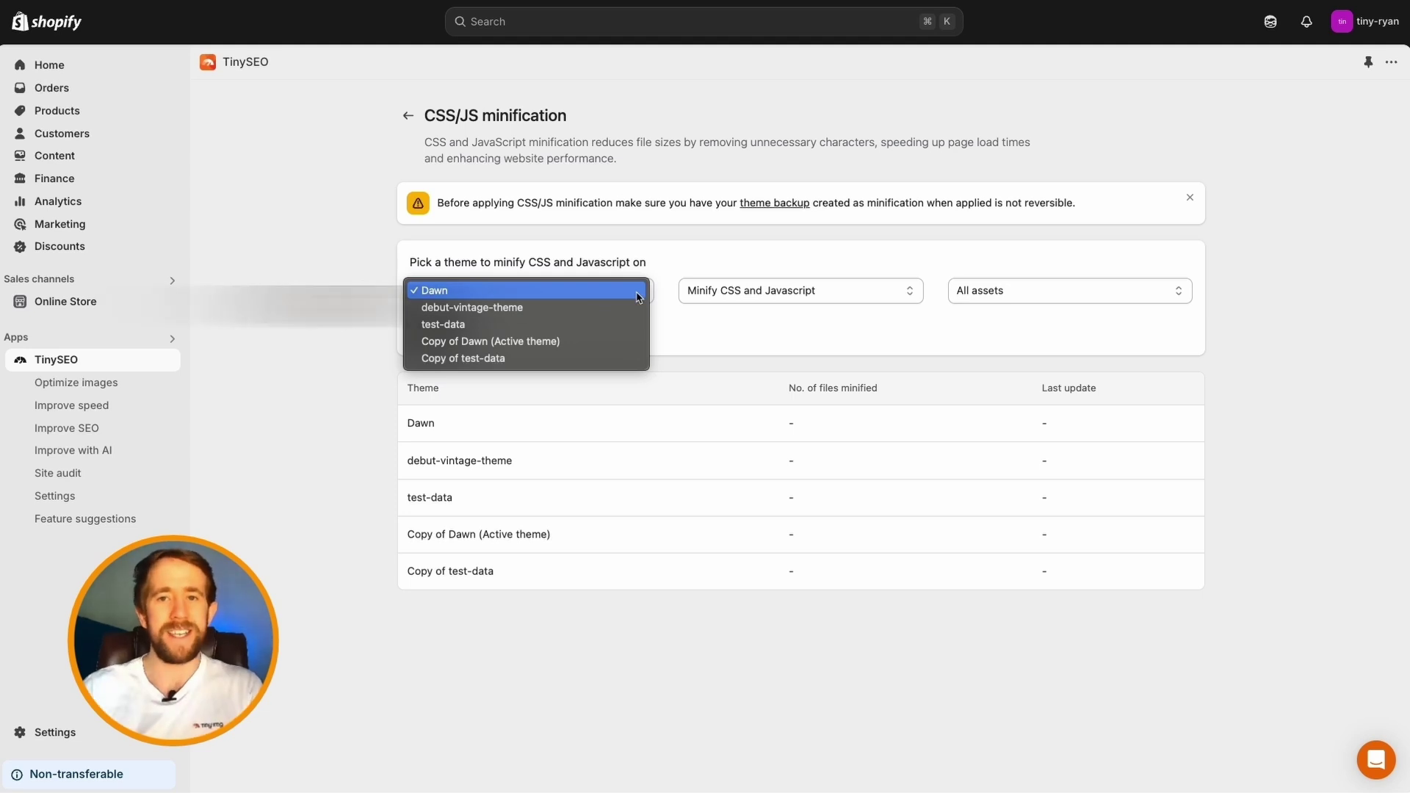
left_click(638, 296)
left_click(924, 295)
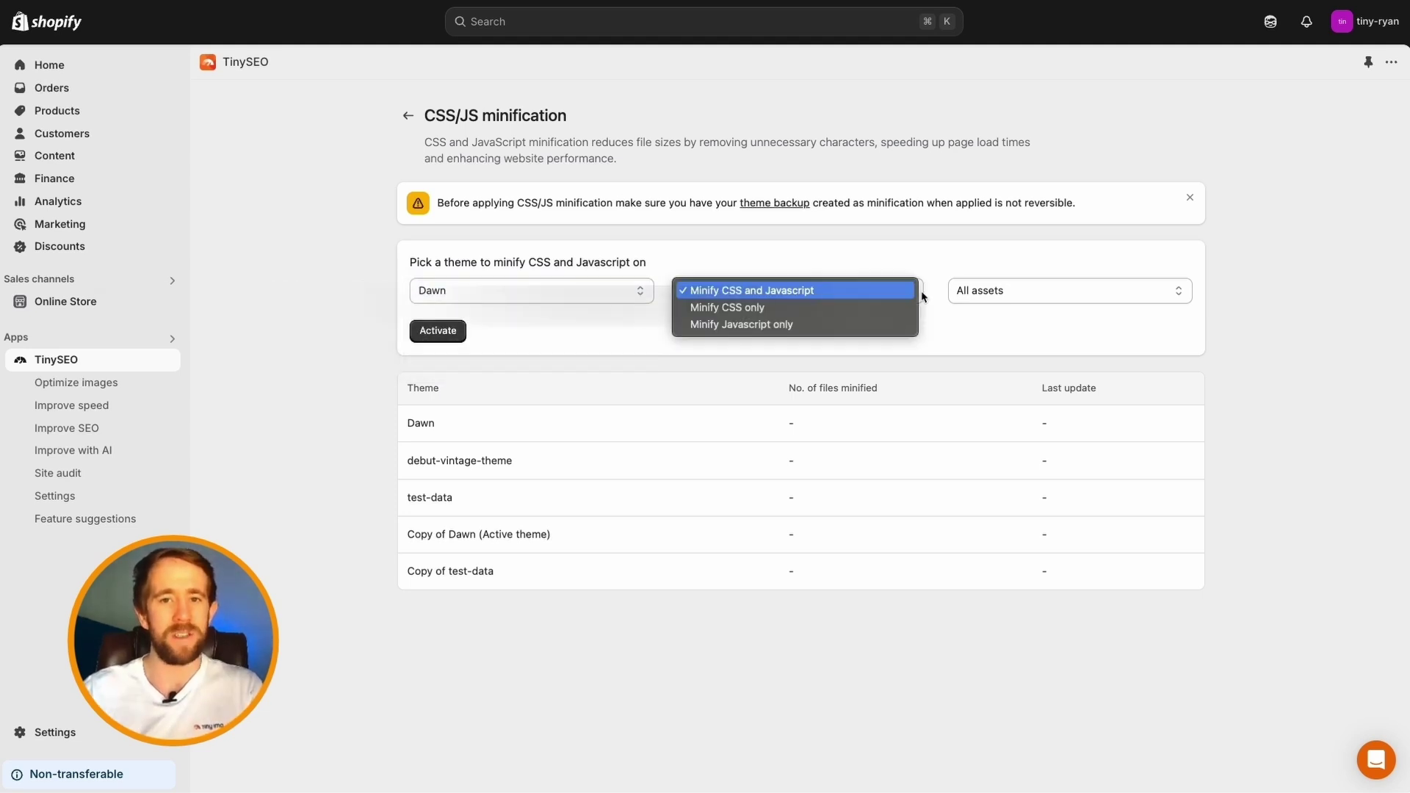
left_click(922, 296)
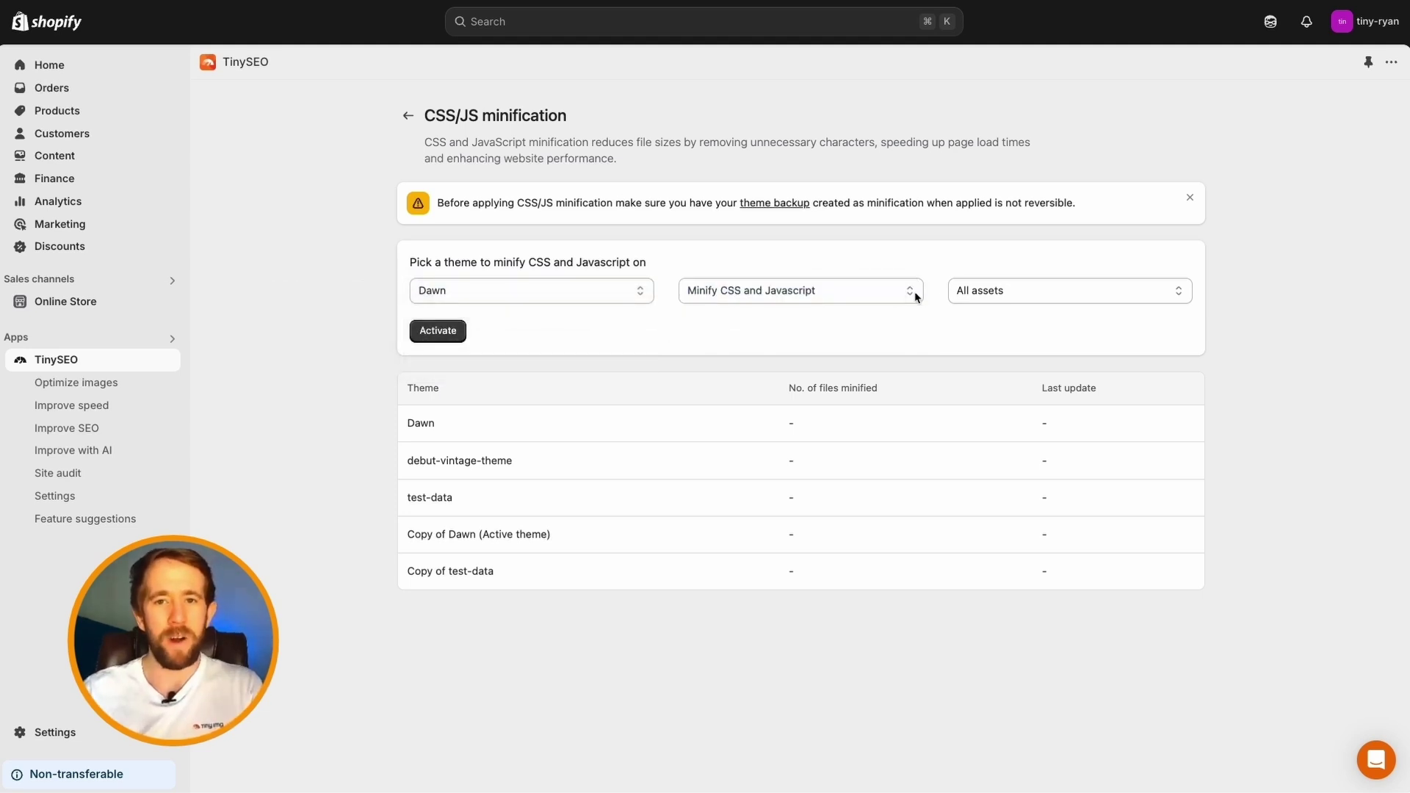
left_click(1176, 297)
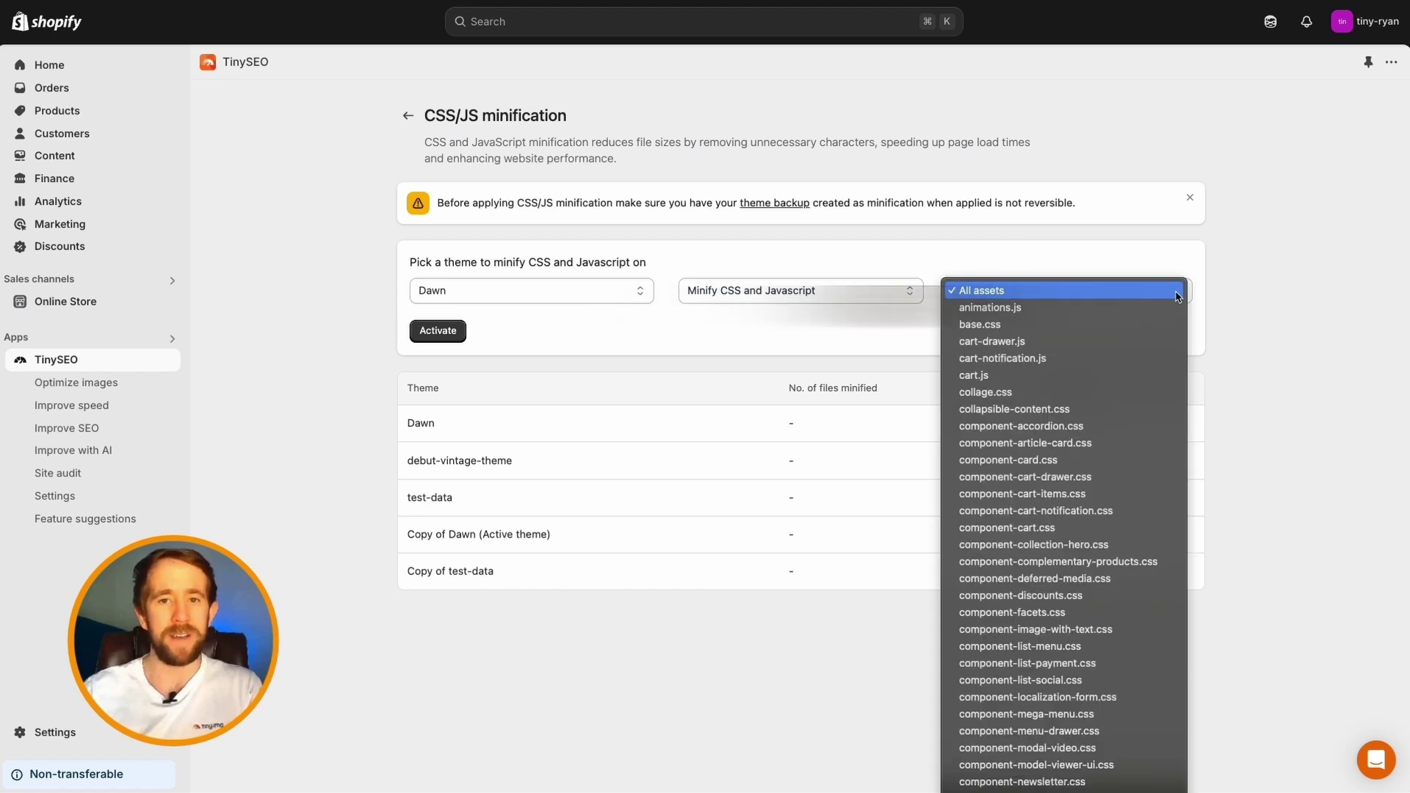
left_click(1176, 296)
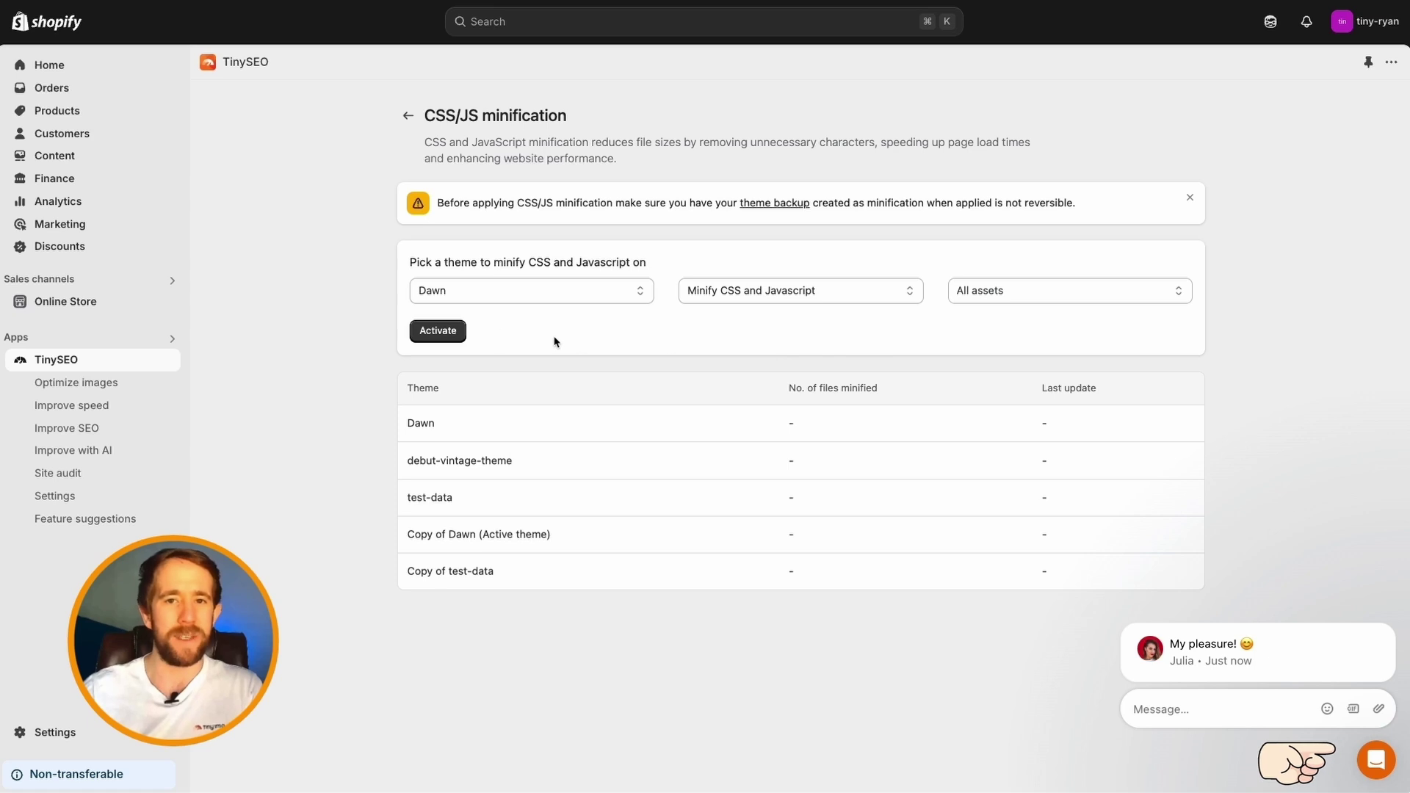
left_click(438, 331)
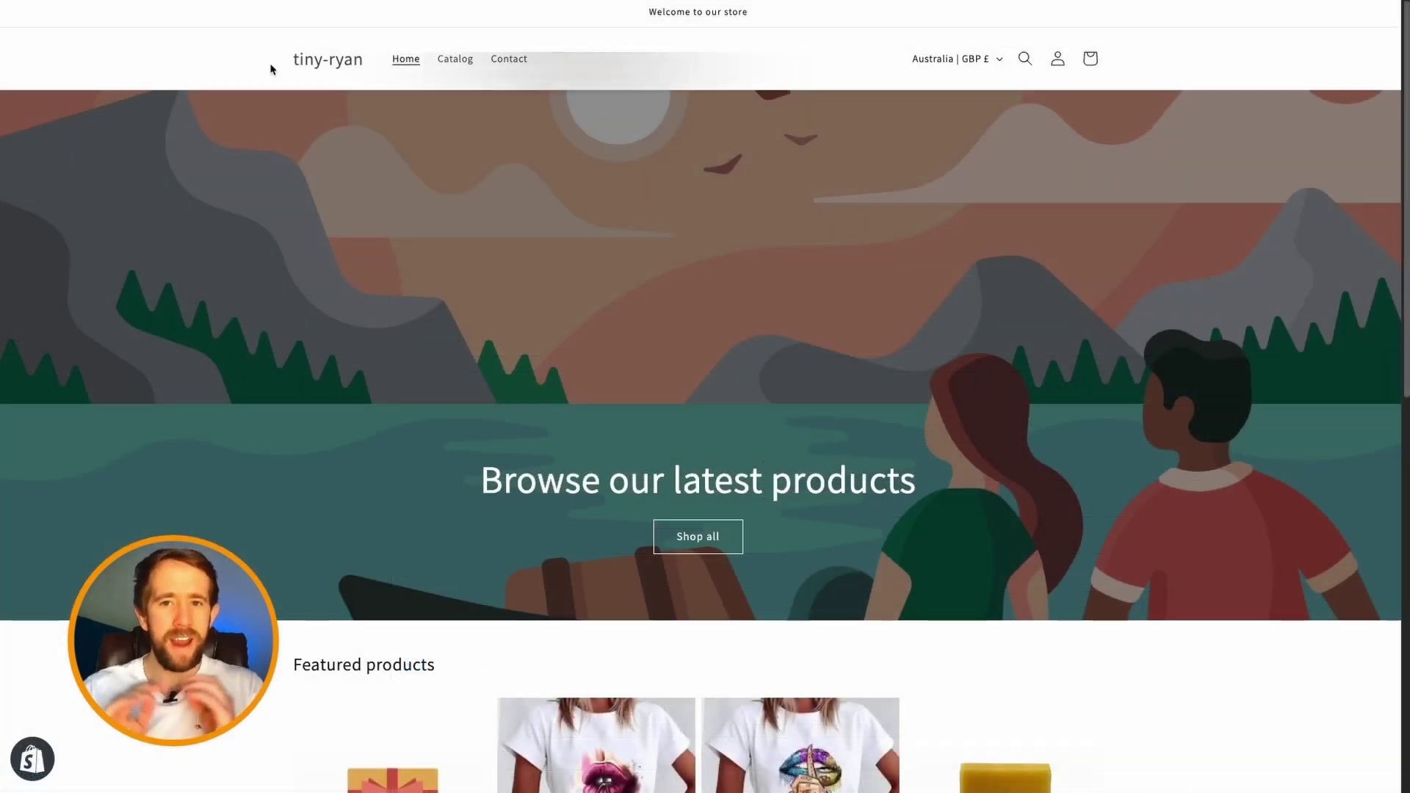
Add The 3p Fulfilled Snowboard from the catalog to the cart and proceed to checkout (£2,629.95 GBP).
left_click(520, 63)
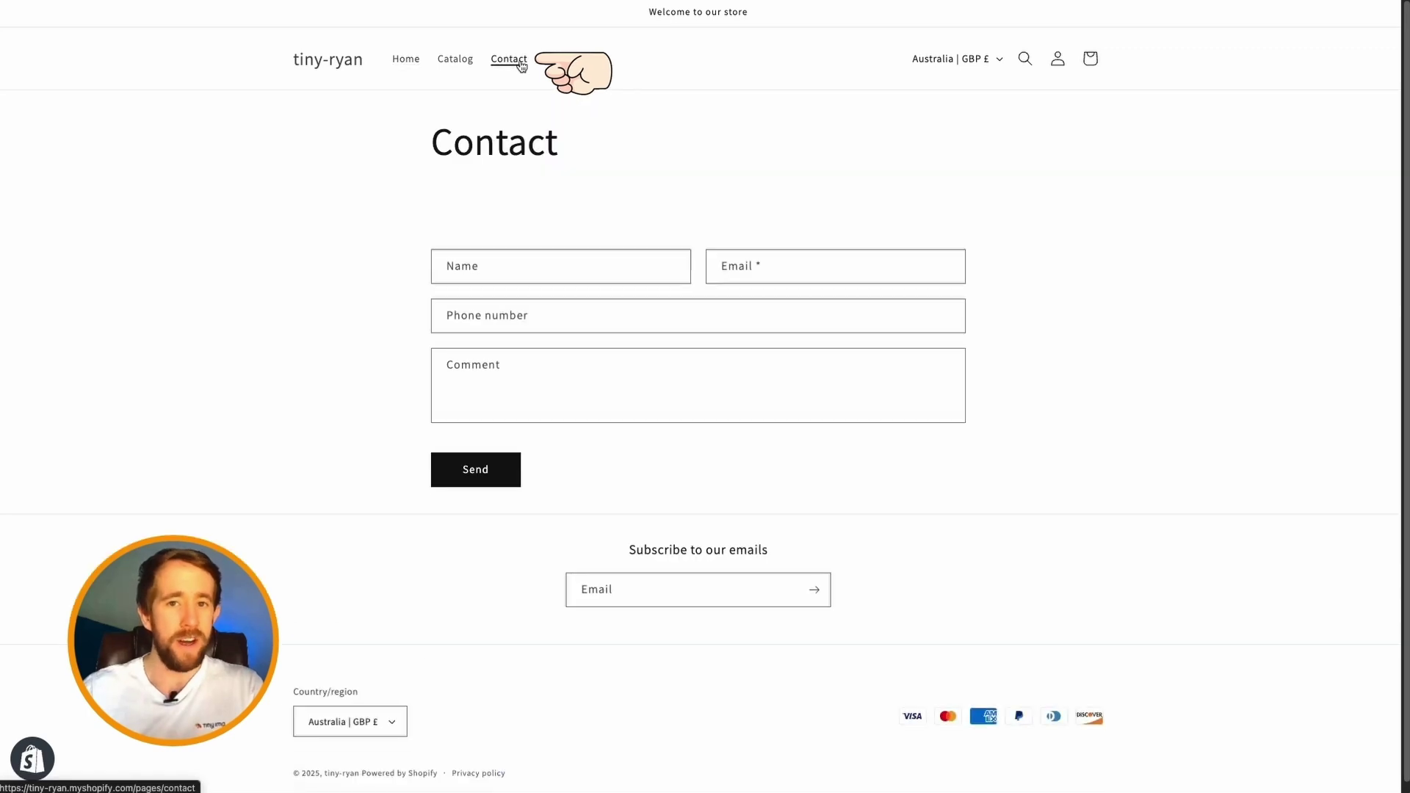
left_click(456, 63)
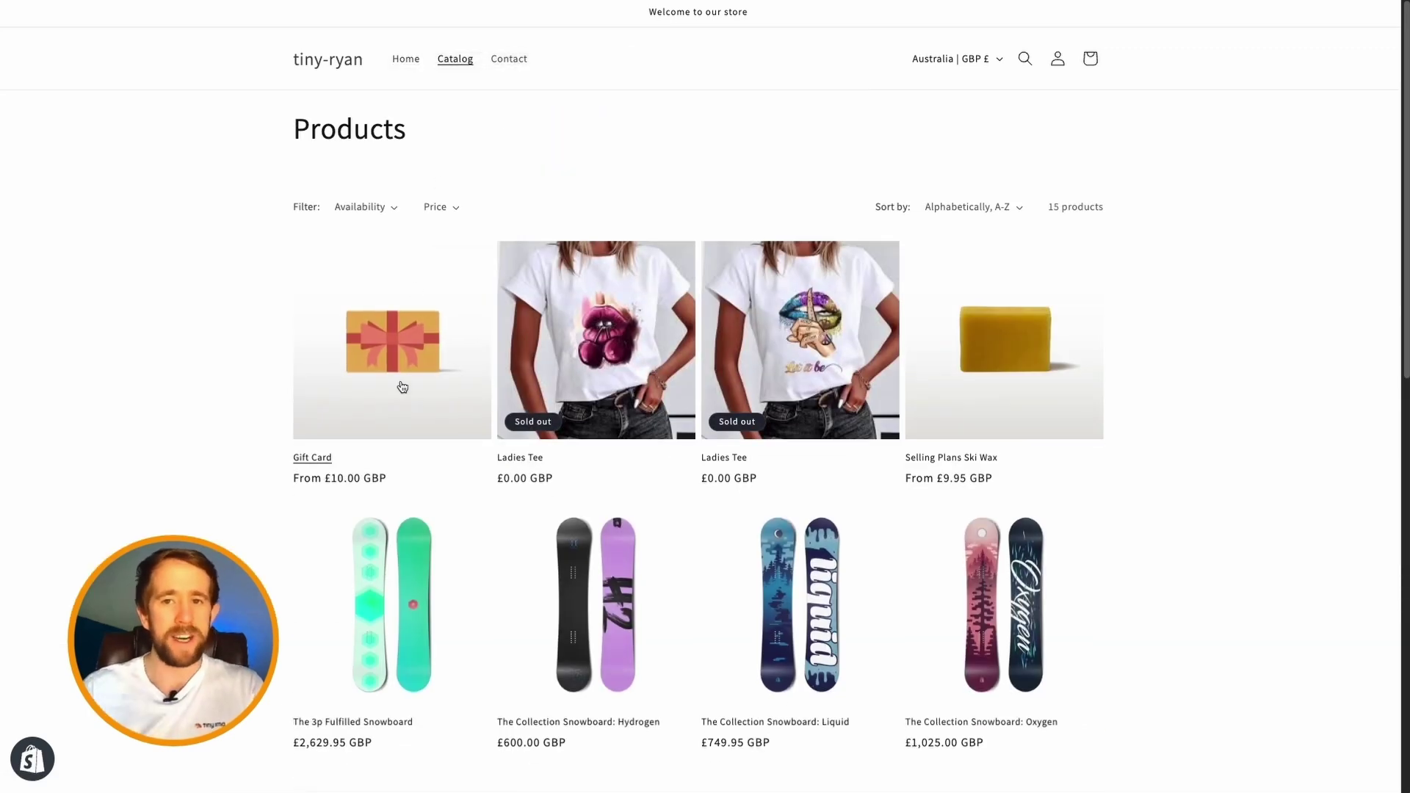
left_click(384, 563)
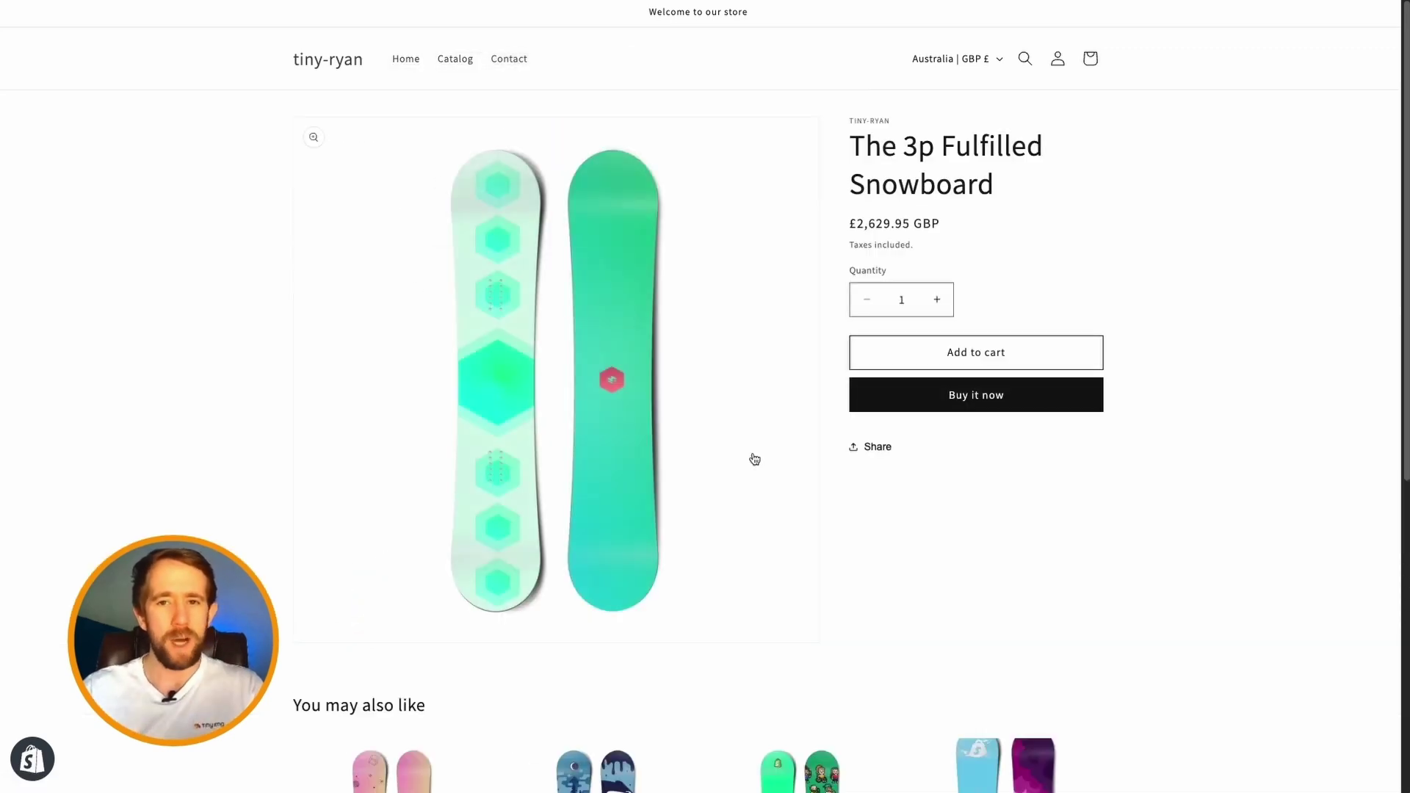
left_click(913, 353)
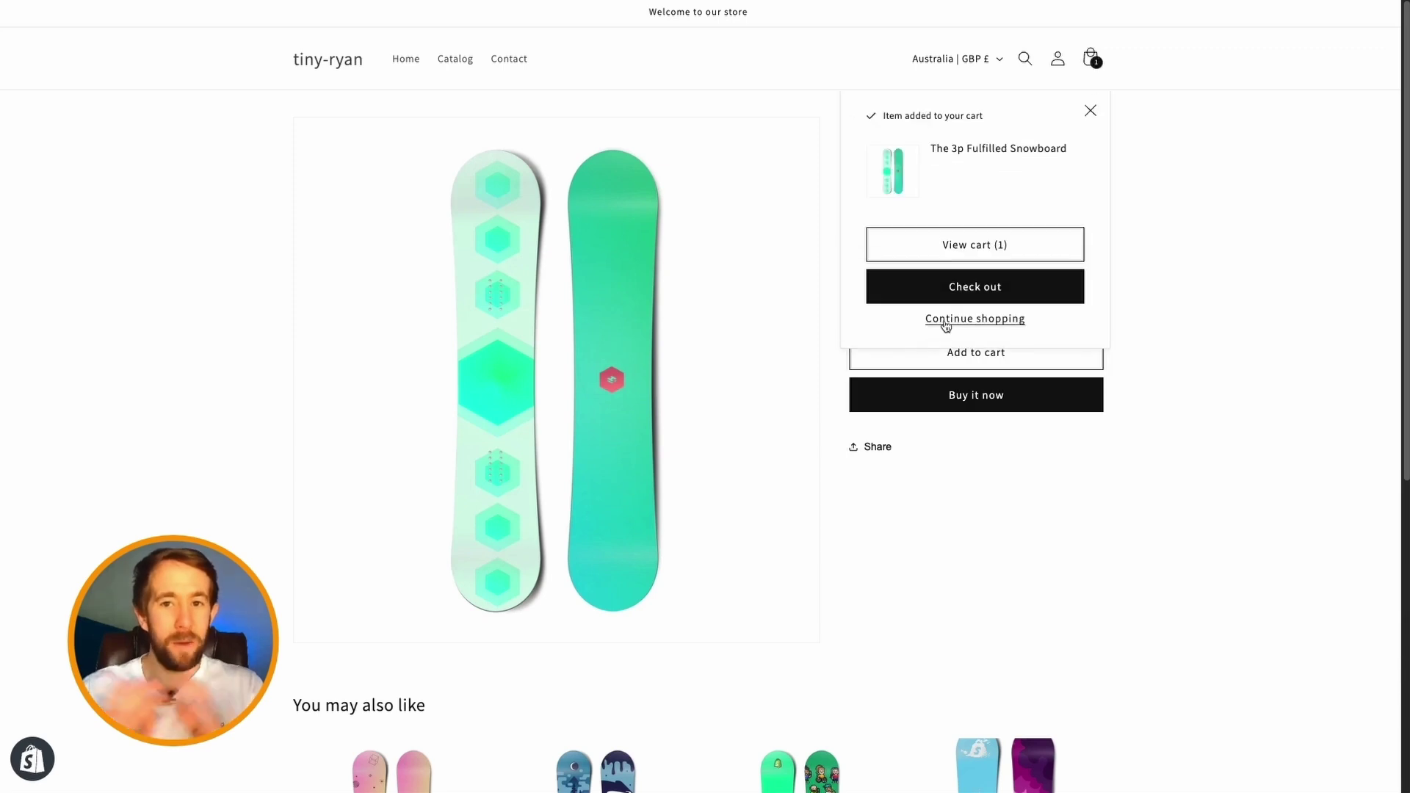
left_click(975, 244)
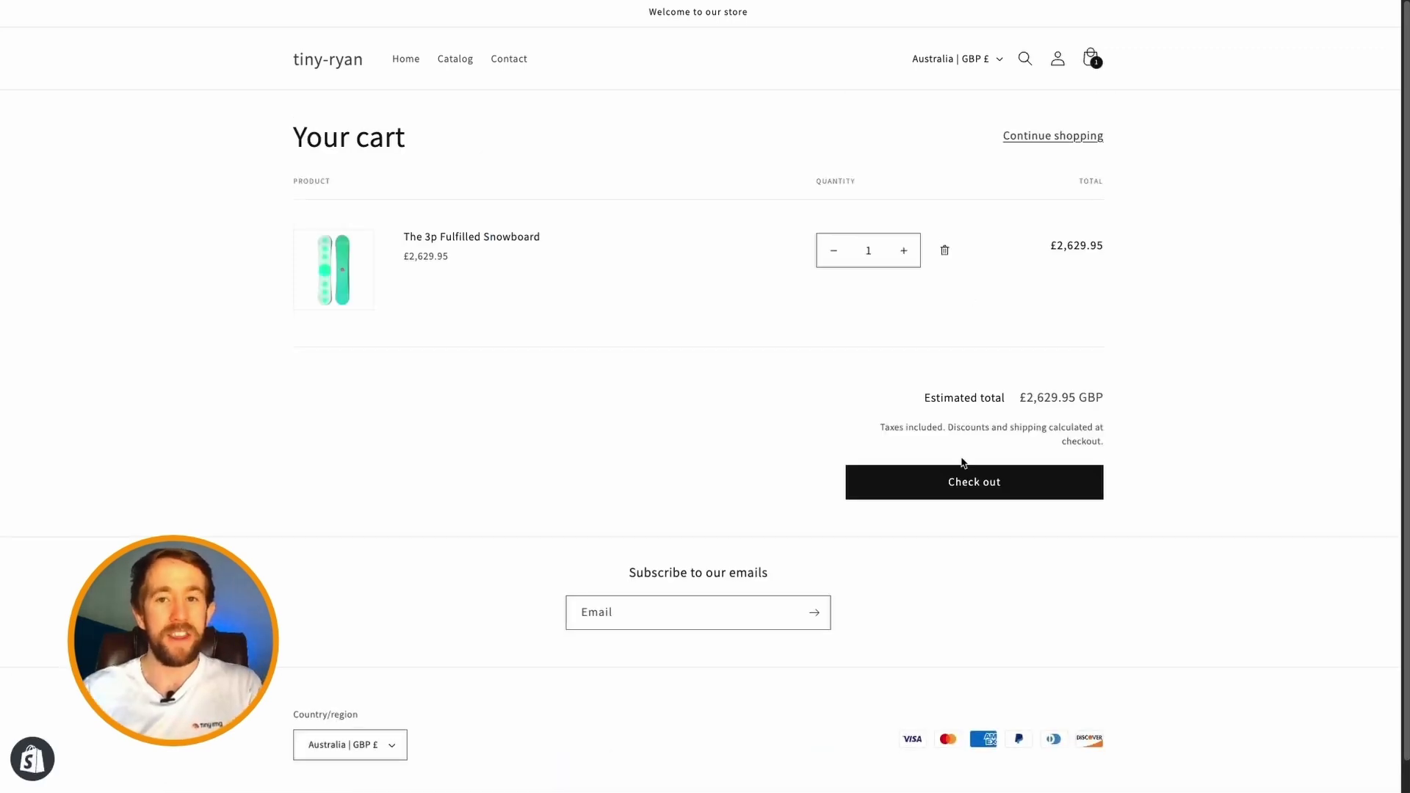
left_click(963, 483)
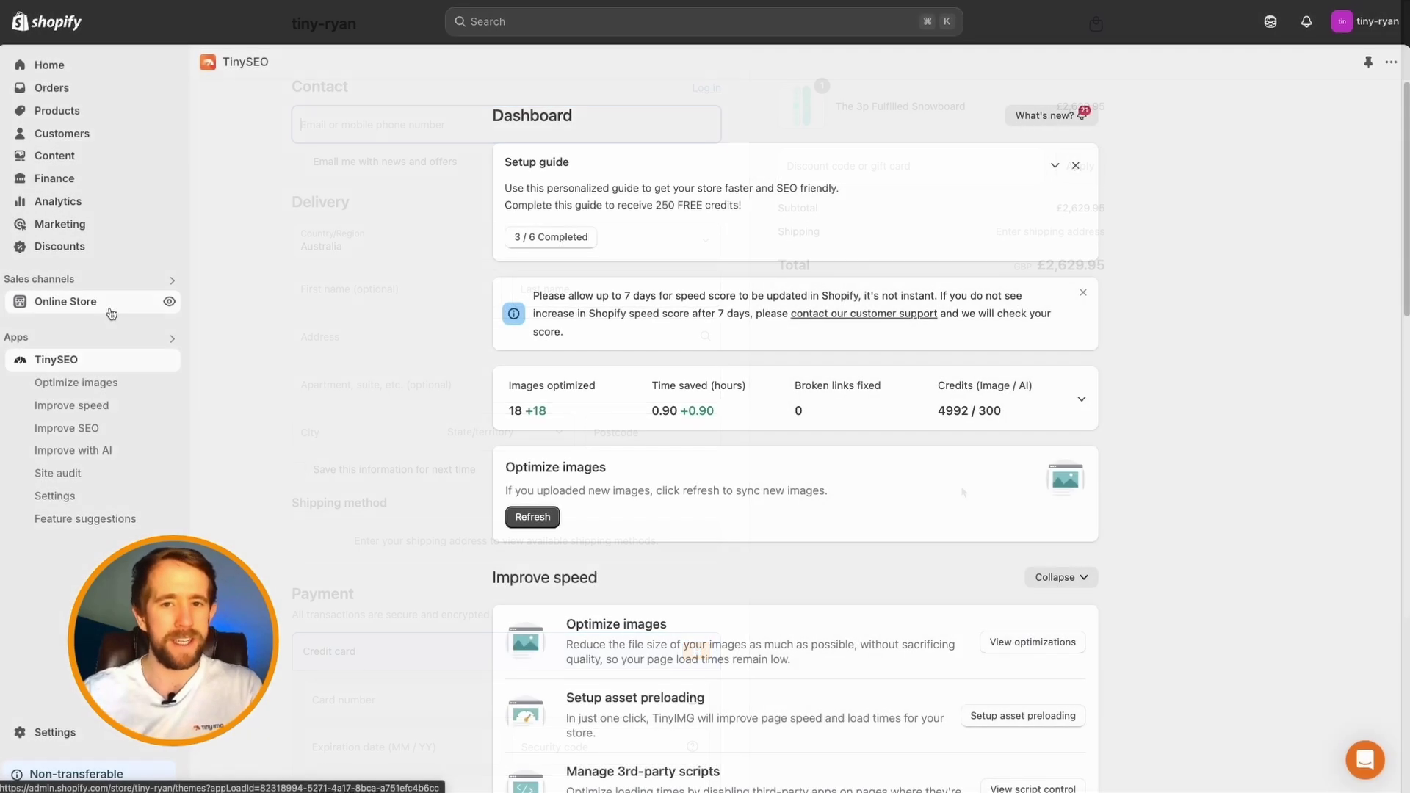
Publish Copy of test-data from the Themes list, confirming it replaces the current theme.
left_click(110, 309)
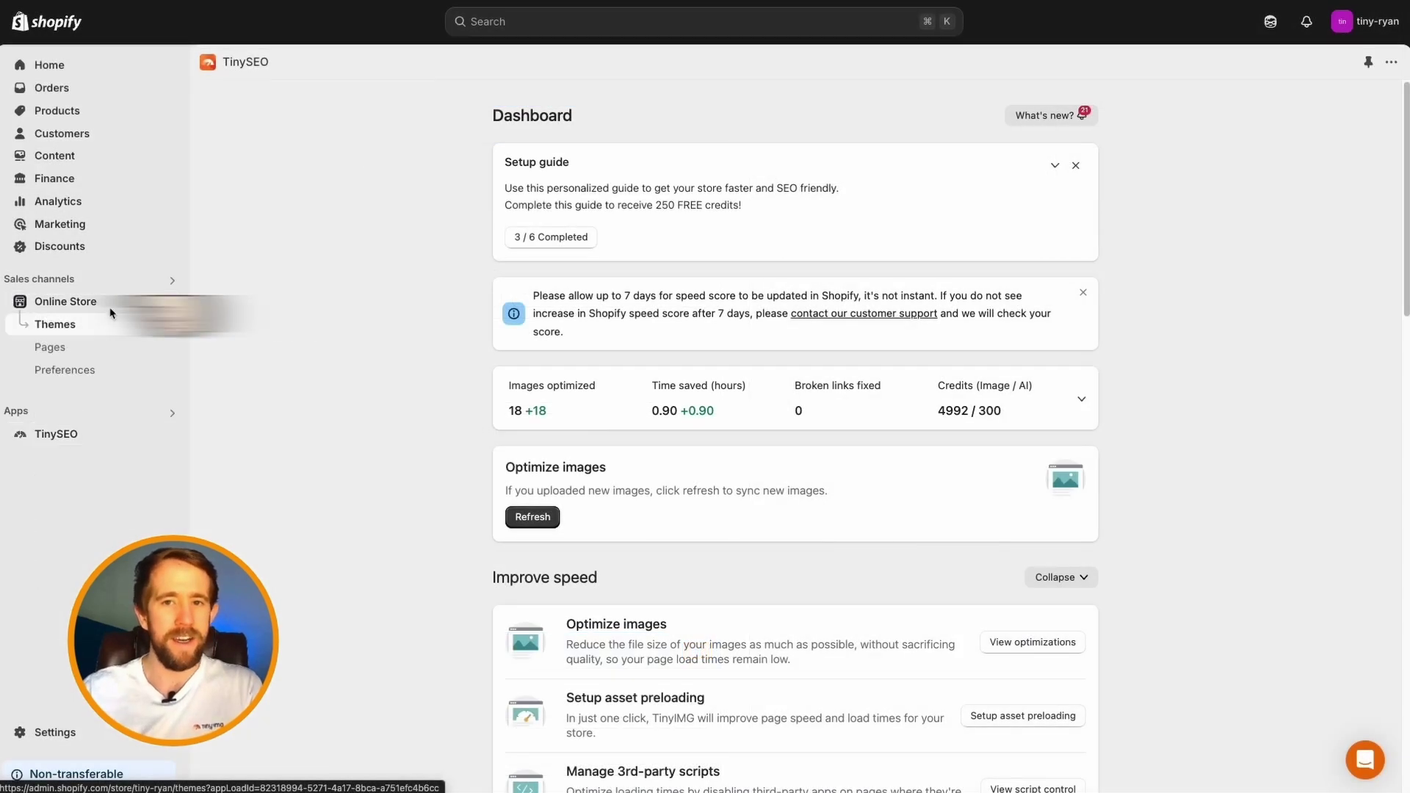
left_click(112, 316)
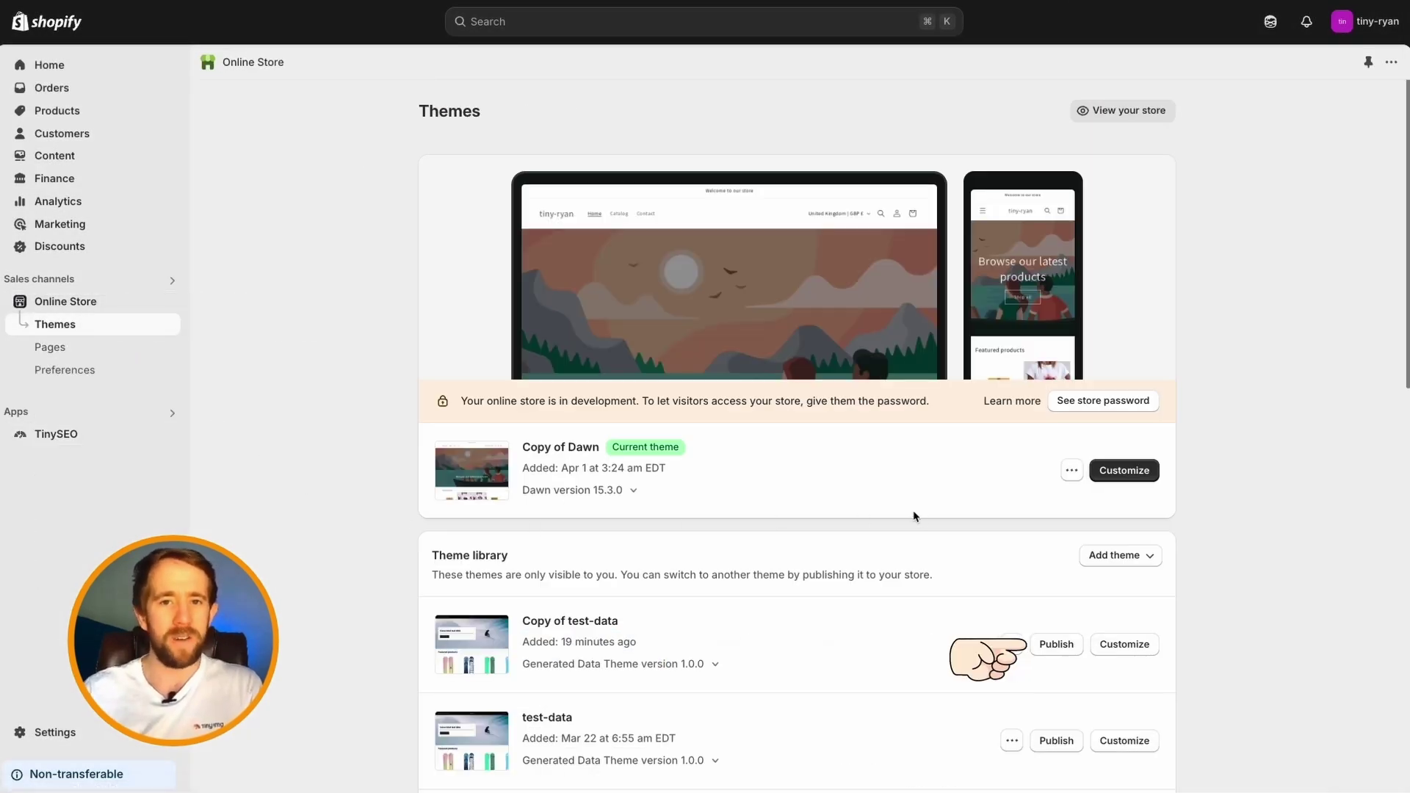
left_click(1049, 637)
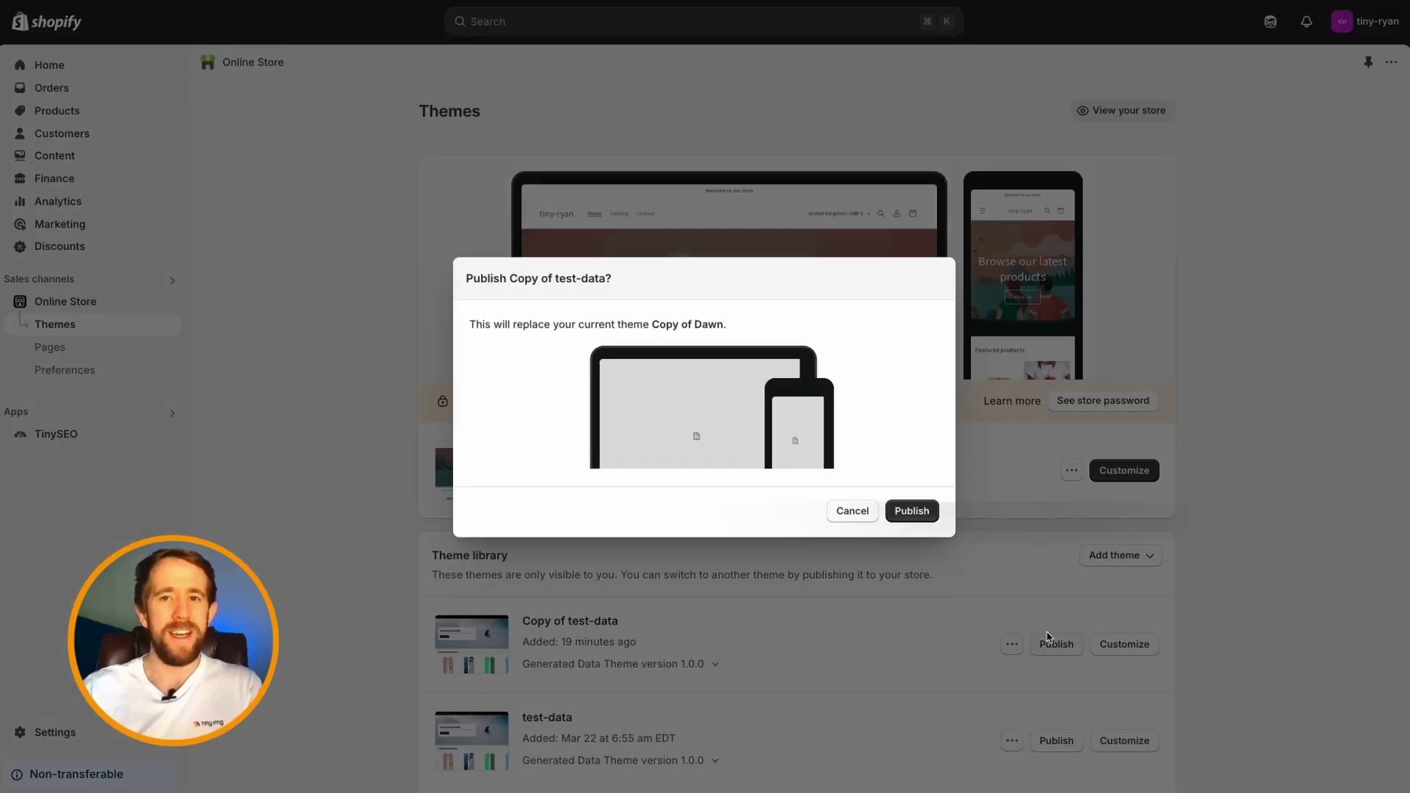
left_click(912, 511)
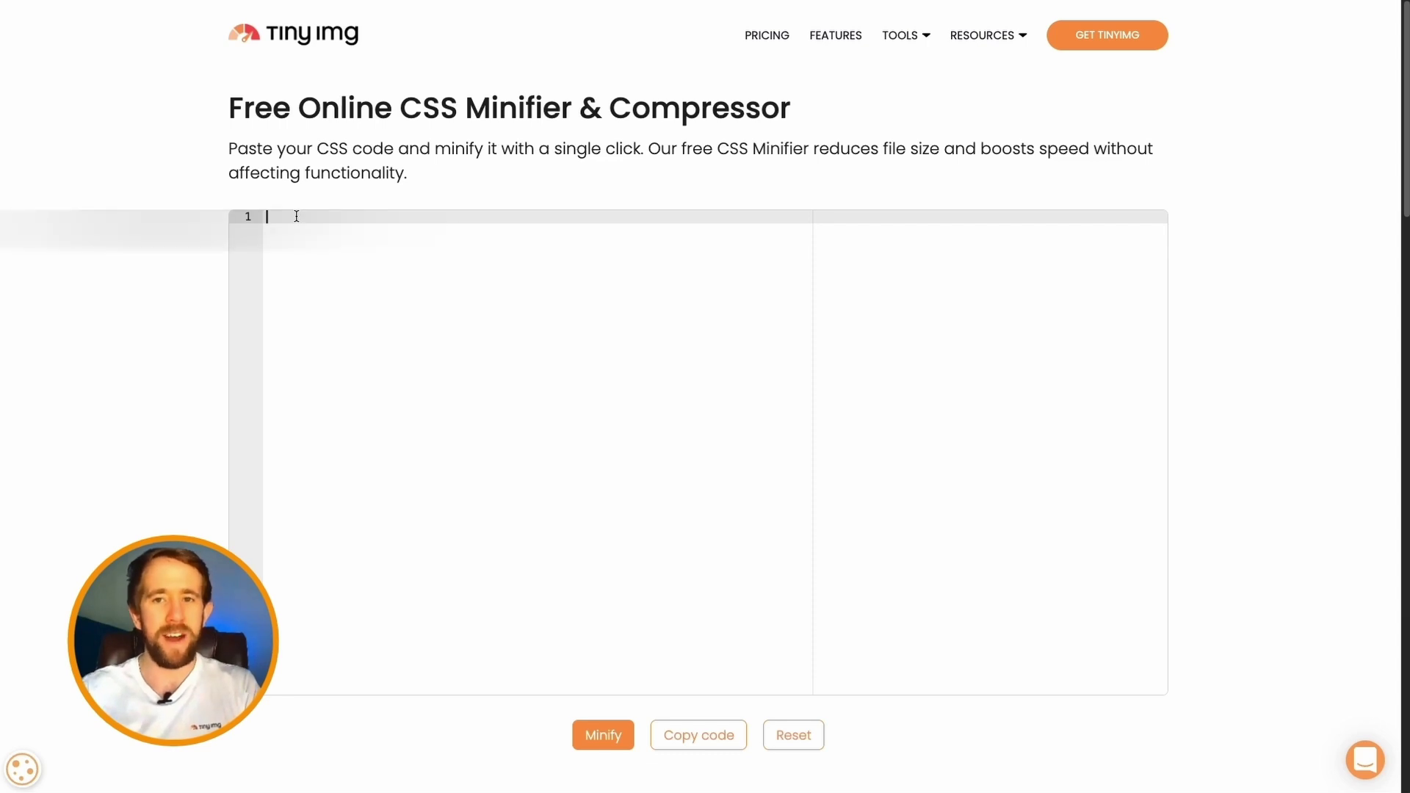
Paste the 28-line sample CSS, minify it, review the one-line output and copy it.
key("ctrl+v")
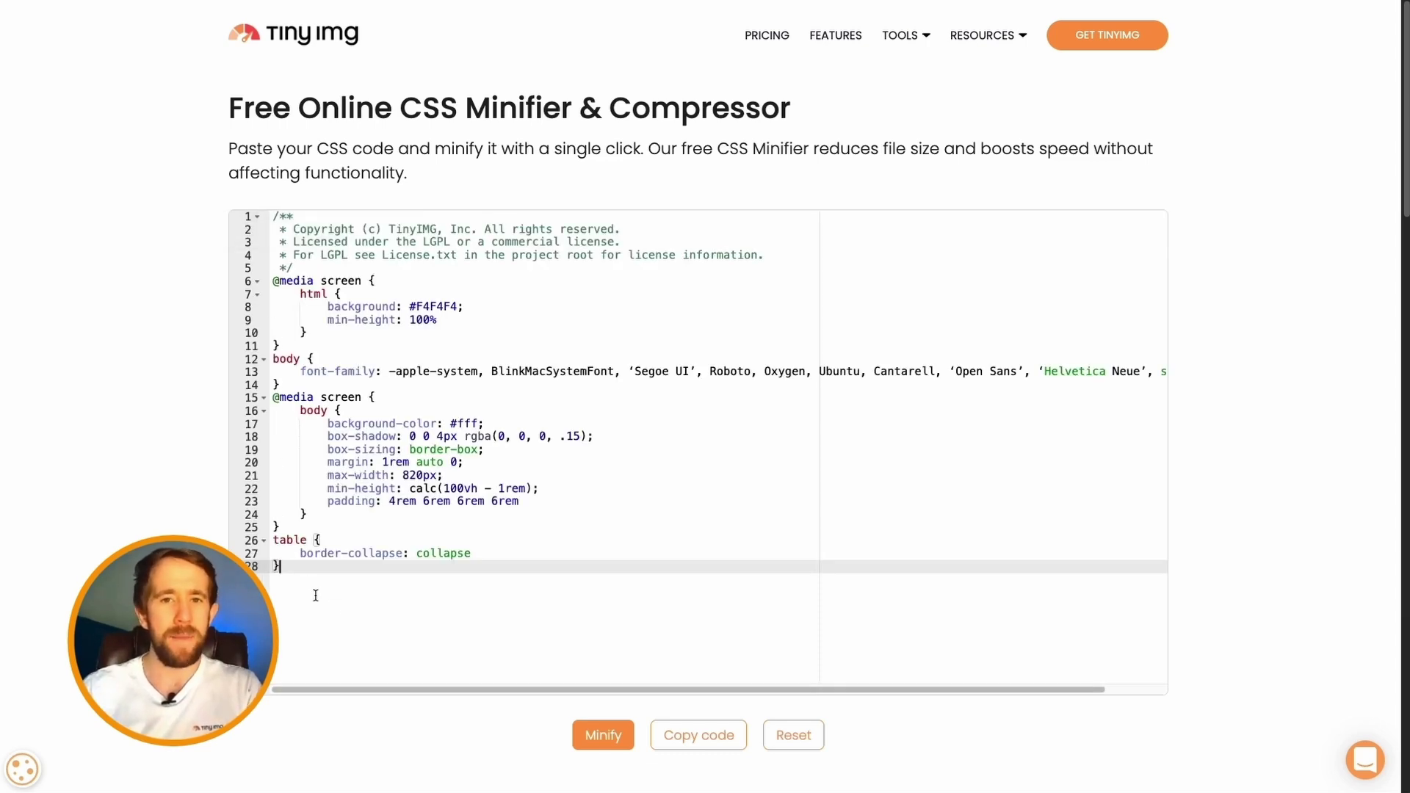
left_click(596, 734)
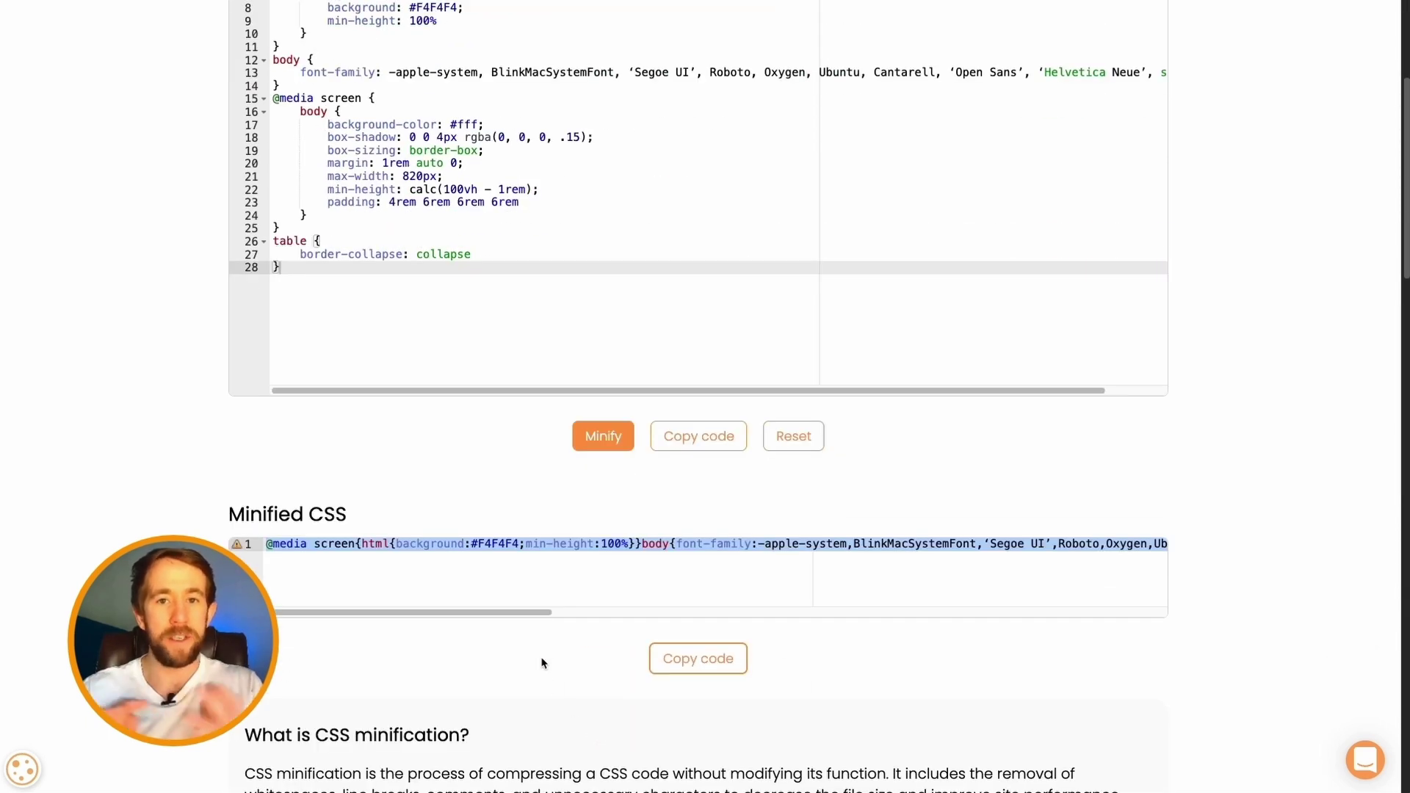
left_click_drag(526, 615, 1138, 627)
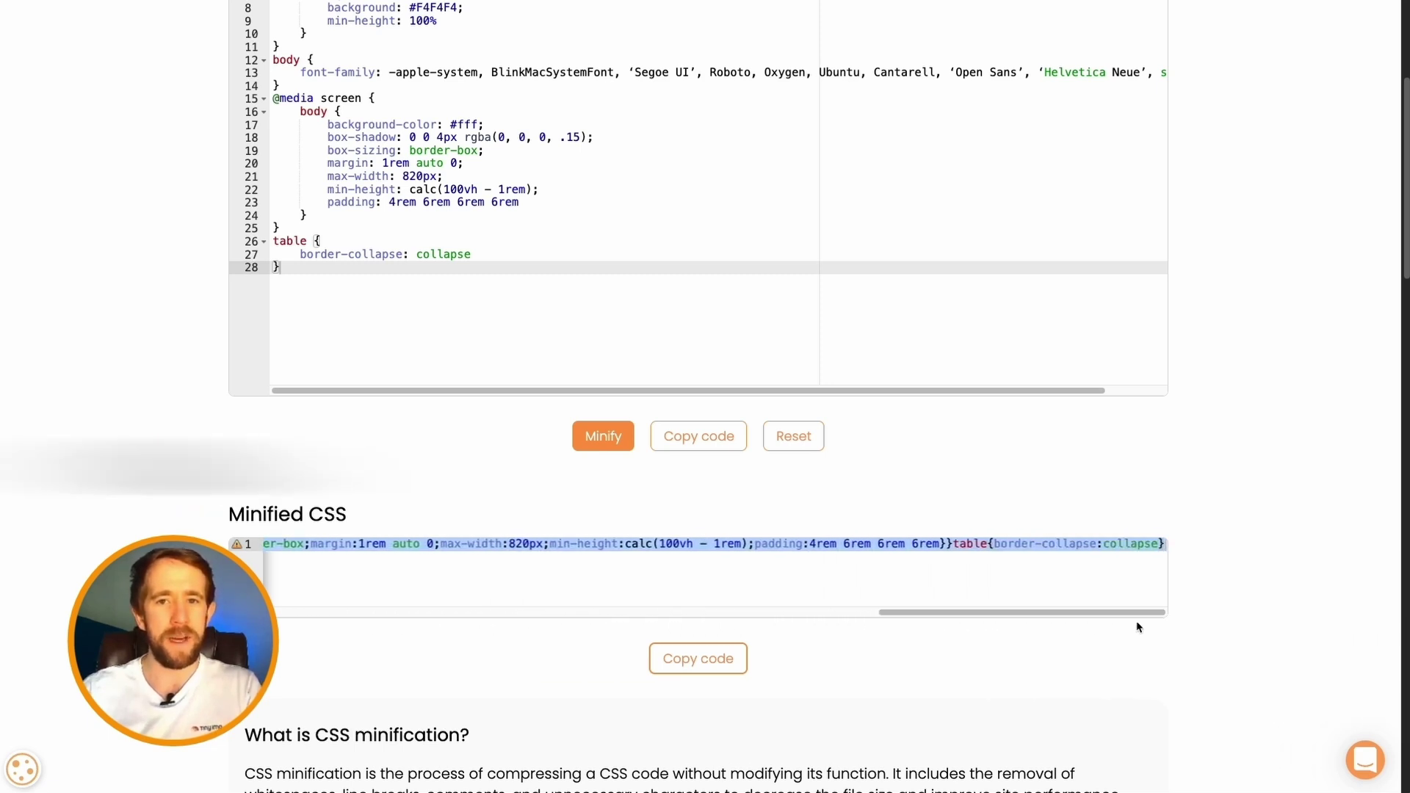
left_click(699, 659)
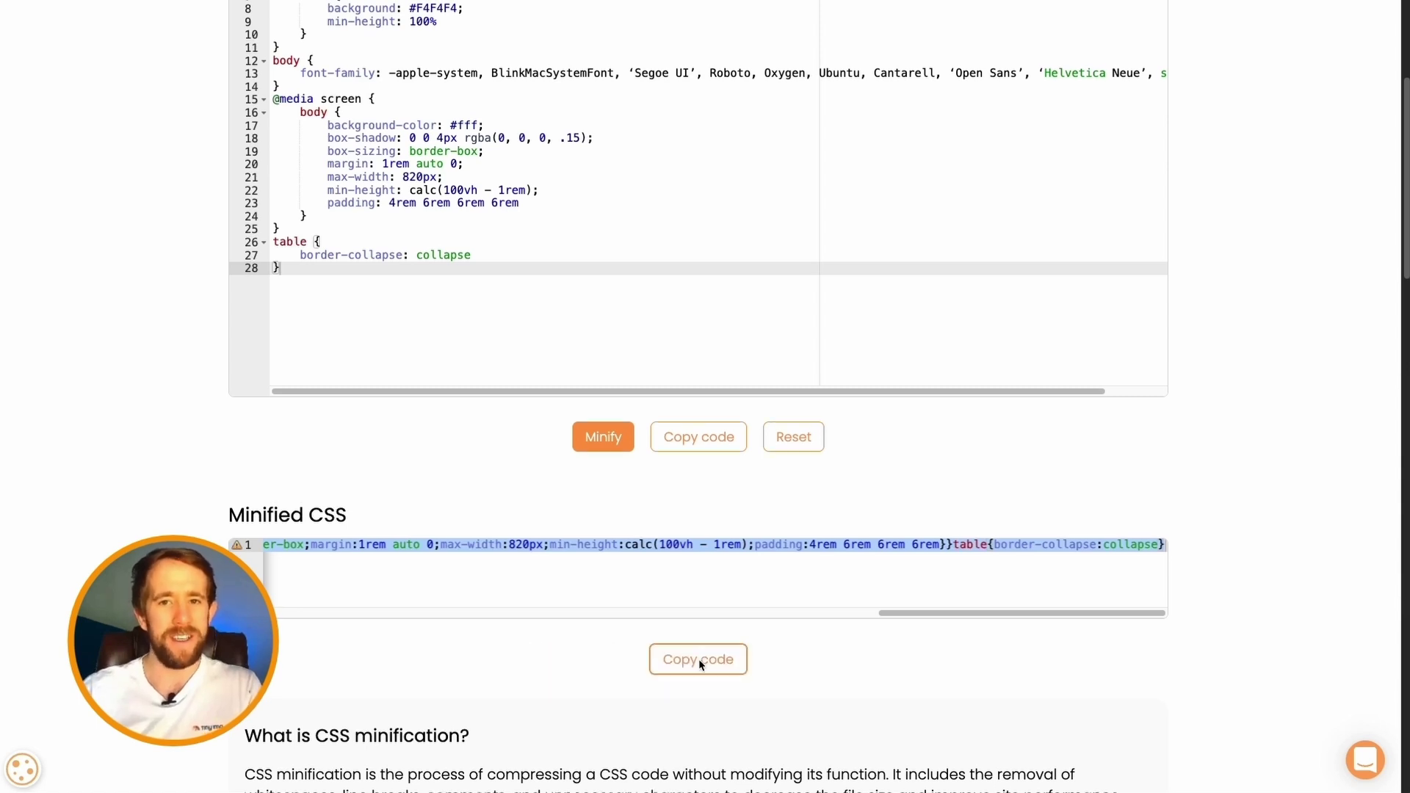
scroll(699, 659, "up", 4)
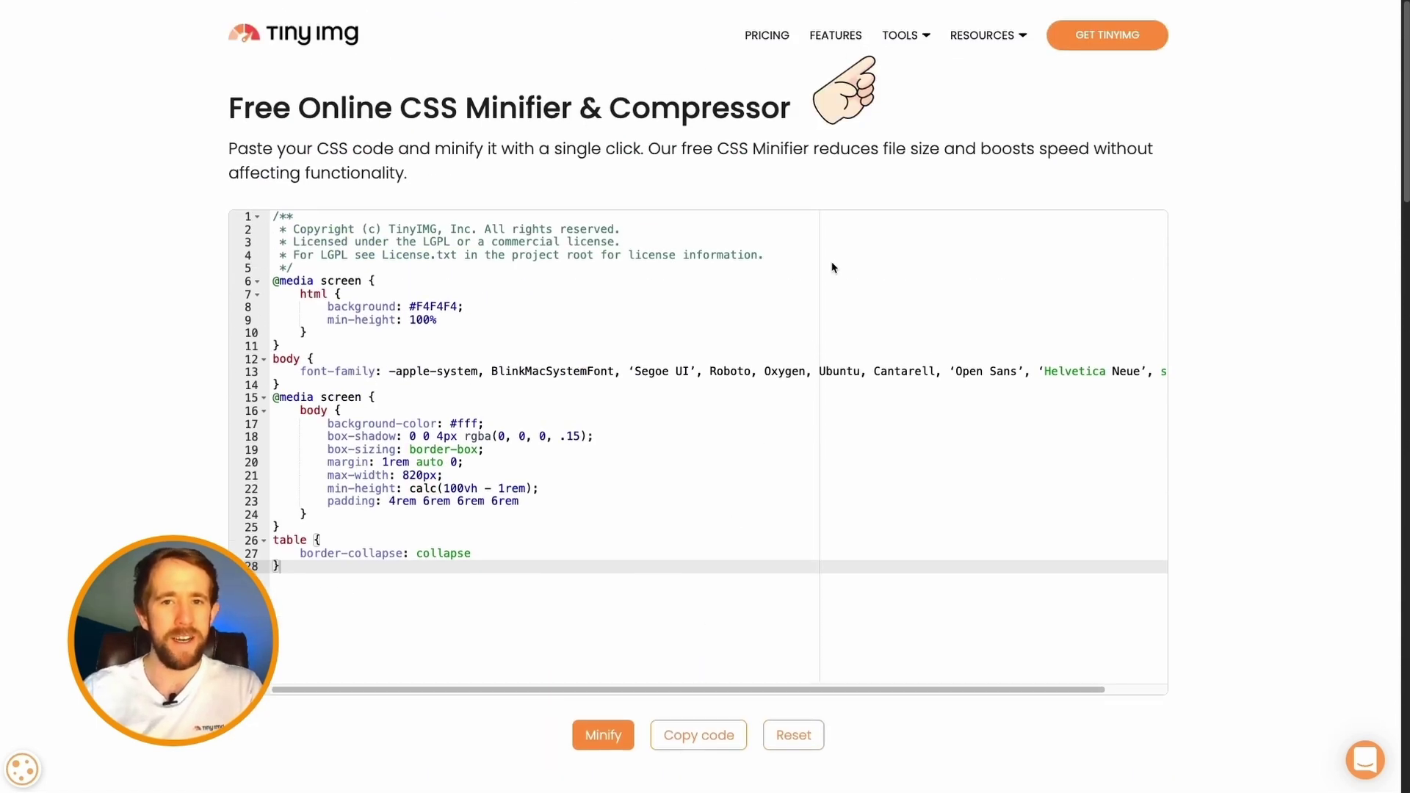
In the JavaScript Minifier, paste the back-to-top script, minify it, review and copy the output.
mouse_move(909, 40)
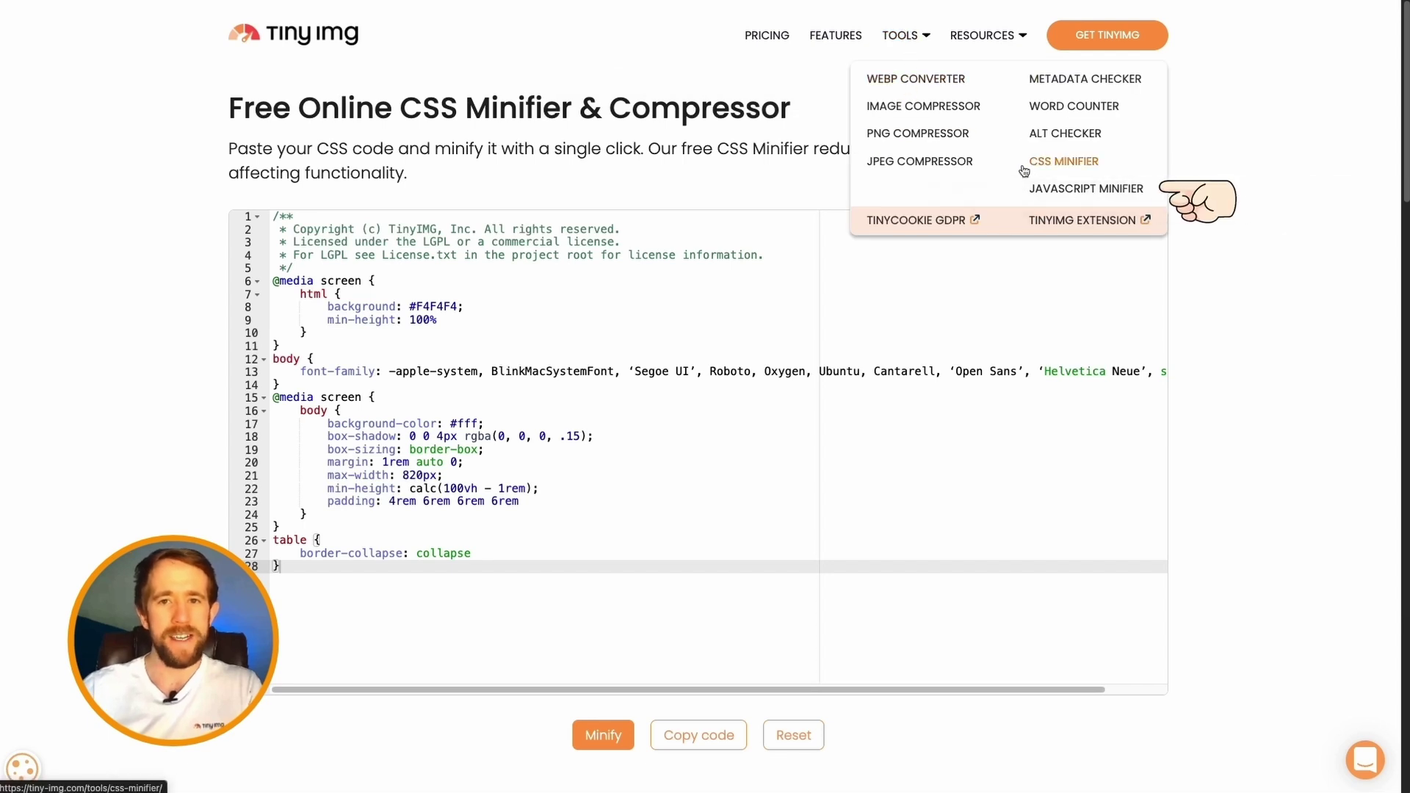
left_click(1076, 188)
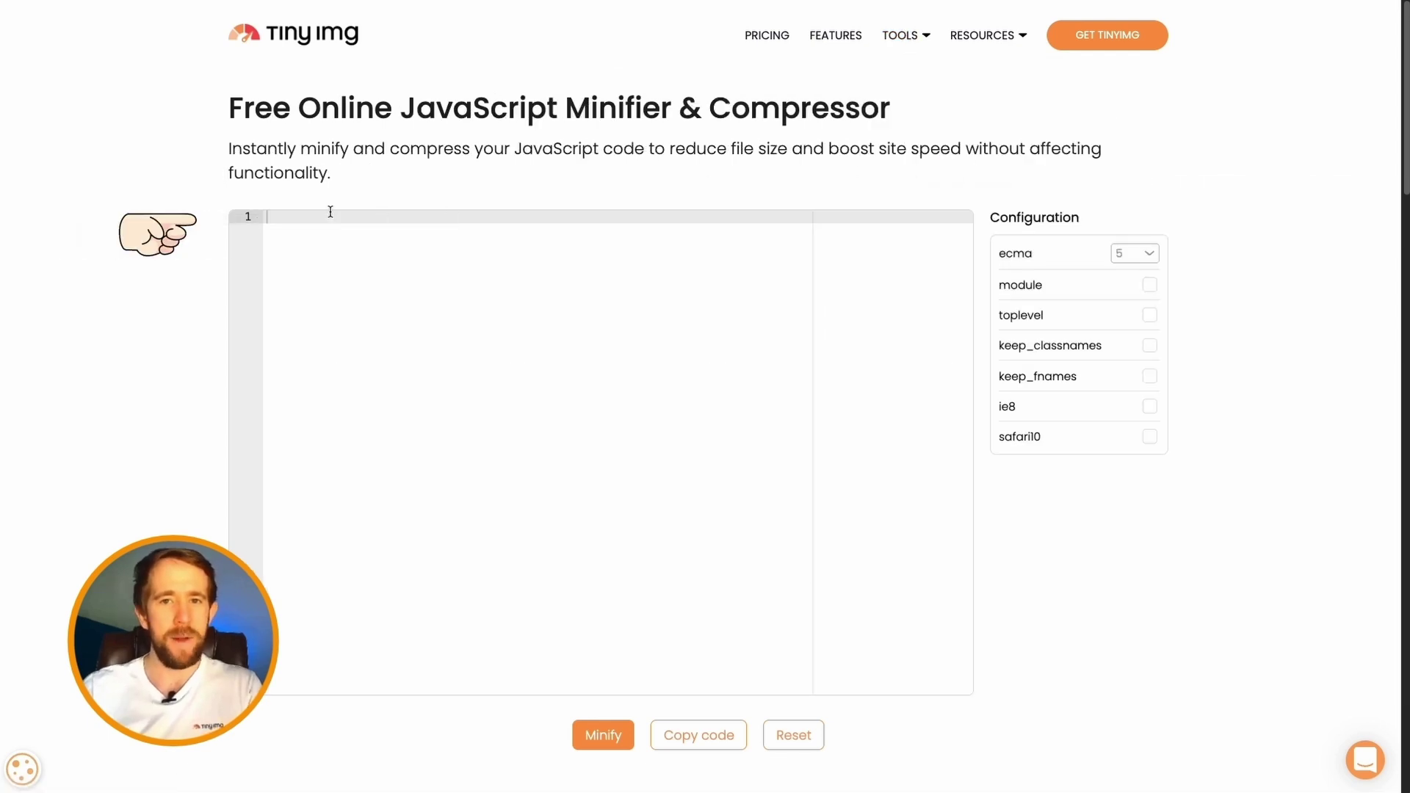
key("ctrl+v")
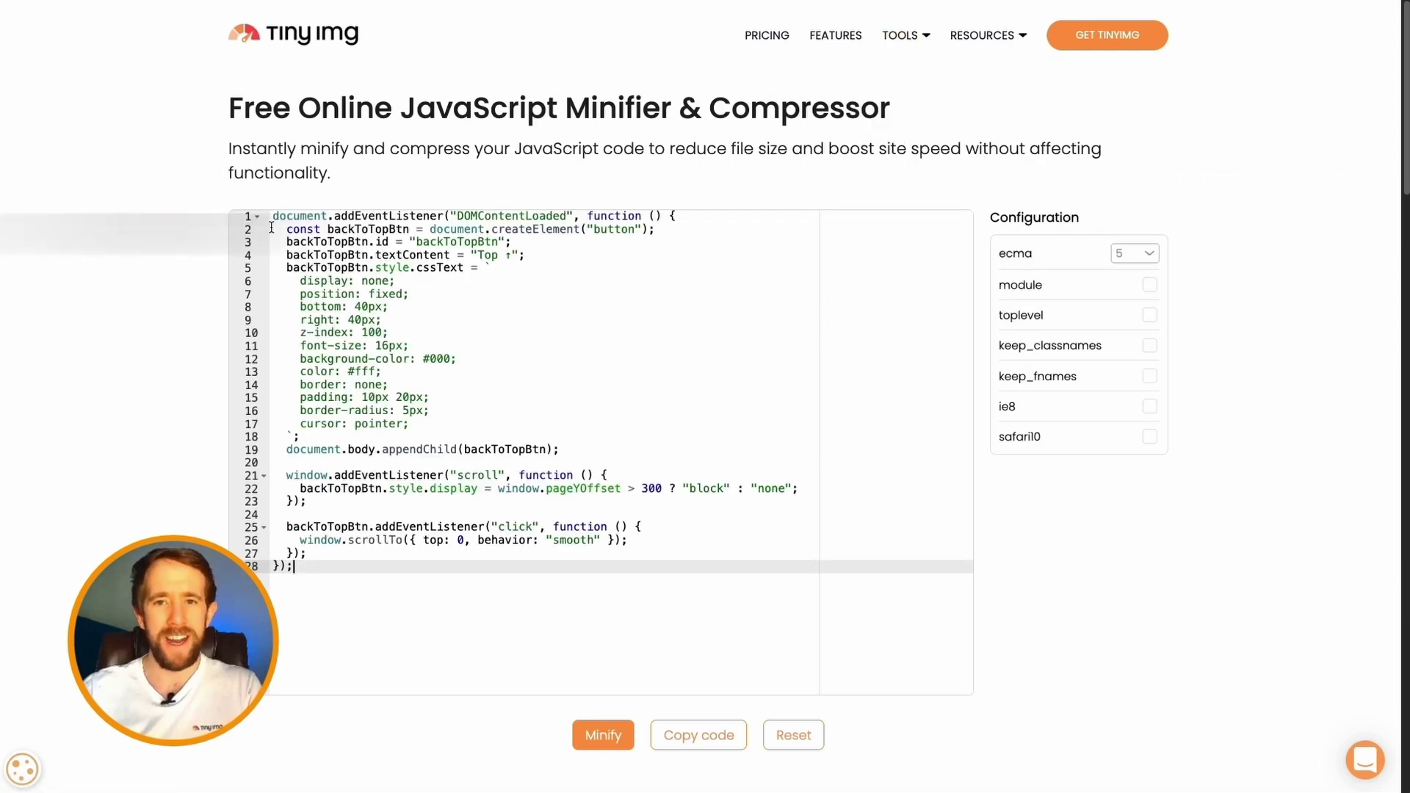
left_click(603, 734)
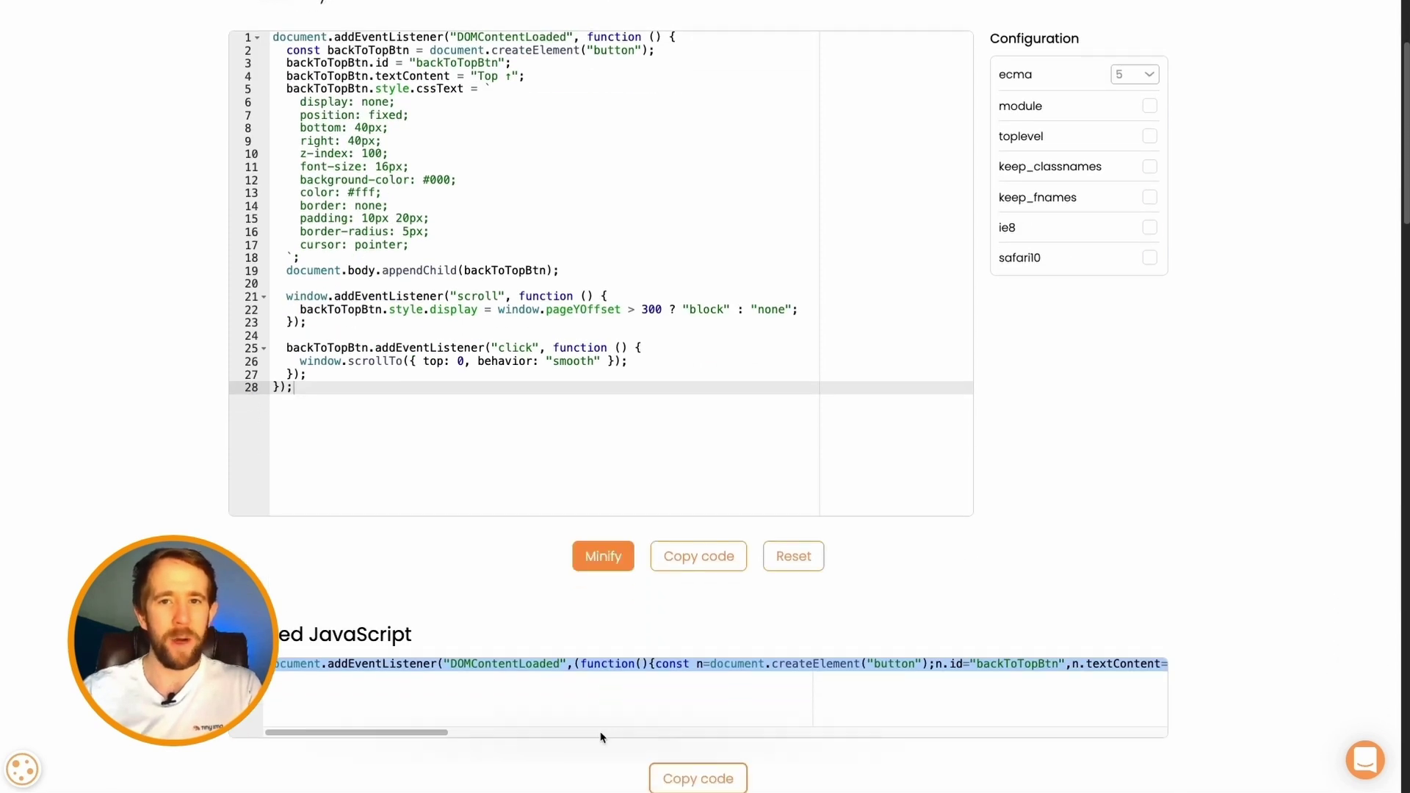
left_click_drag(422, 737, 1147, 760)
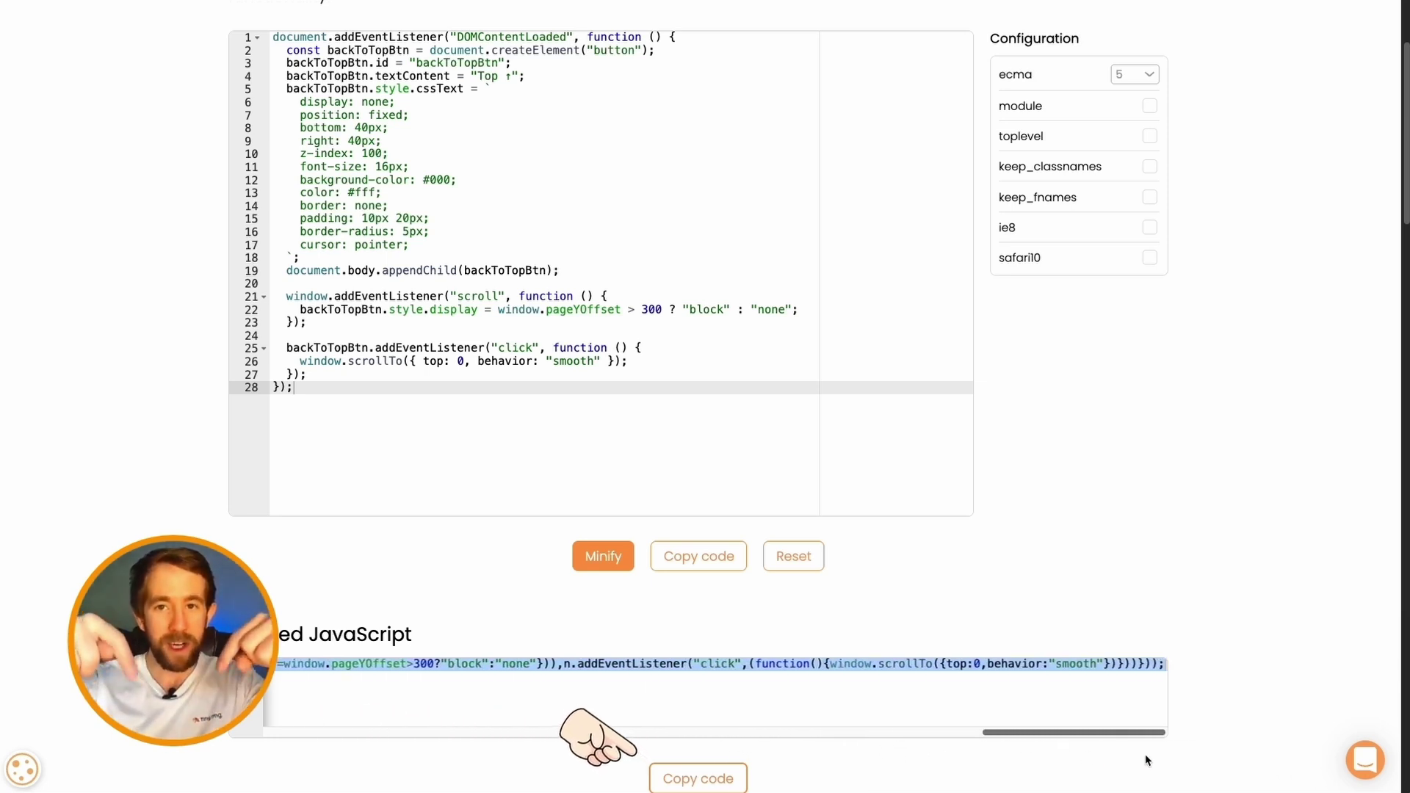
left_click(701, 780)
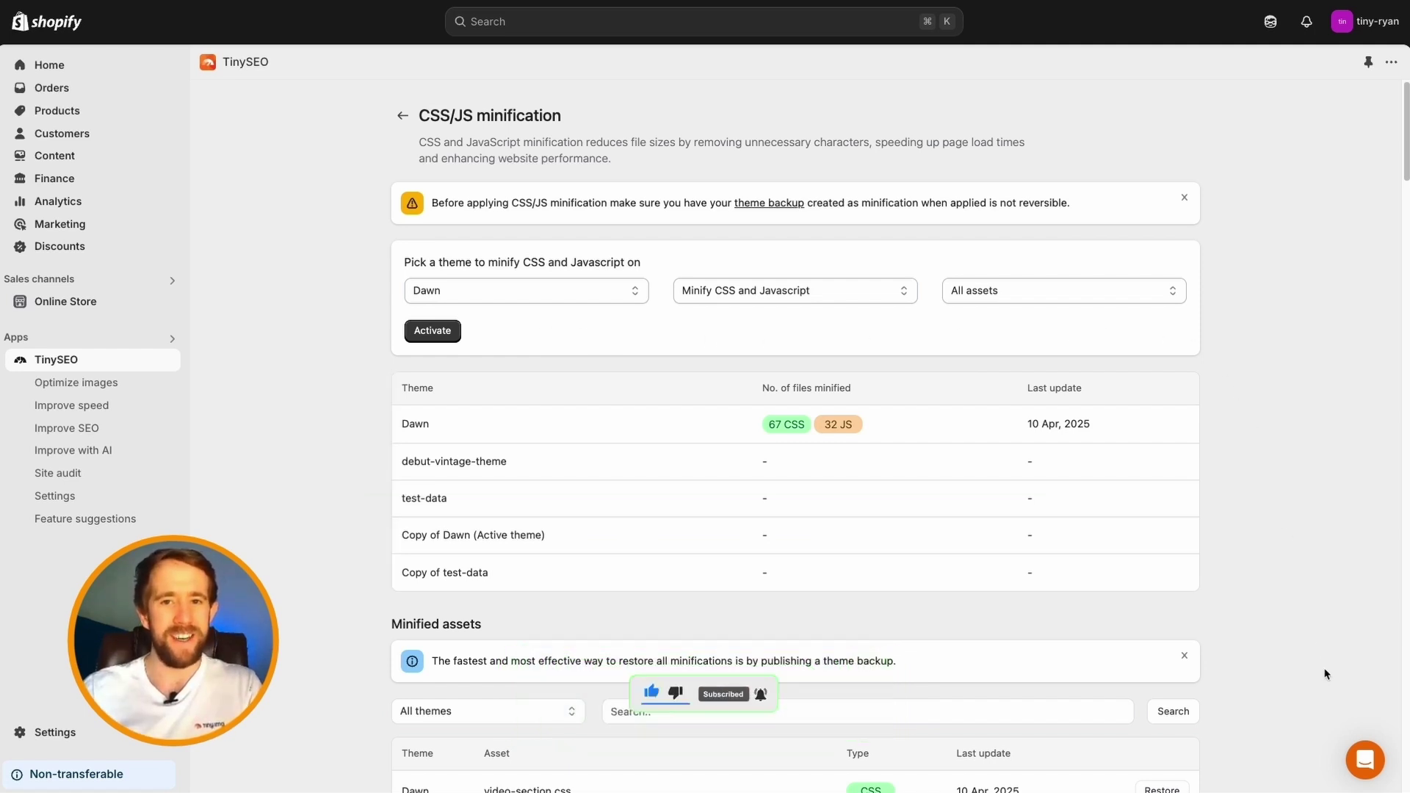
Open the TinyIMG support messenger from the CSS/JS minification page showing Dawn's 67 CSS and 32 JS minified files.
left_click(1363, 761)
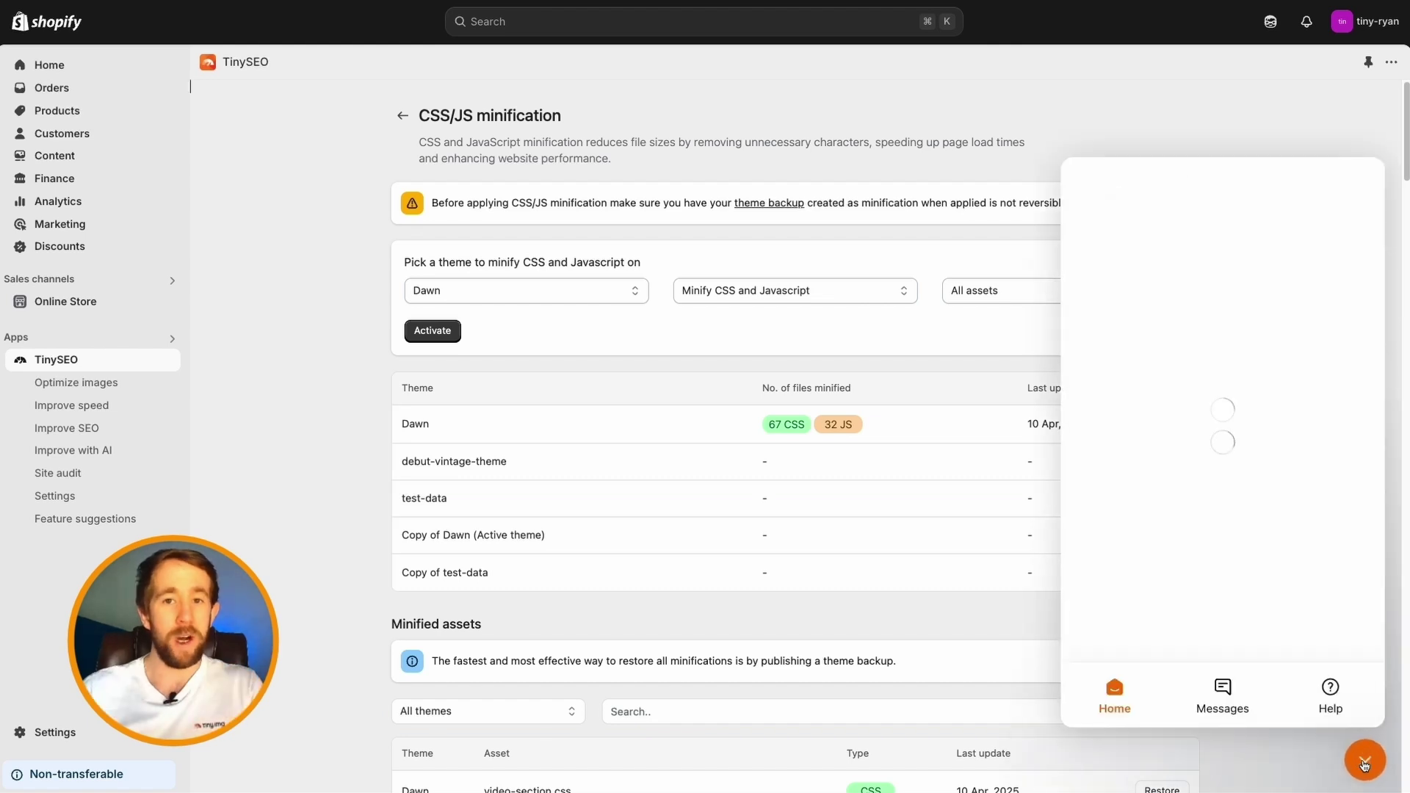